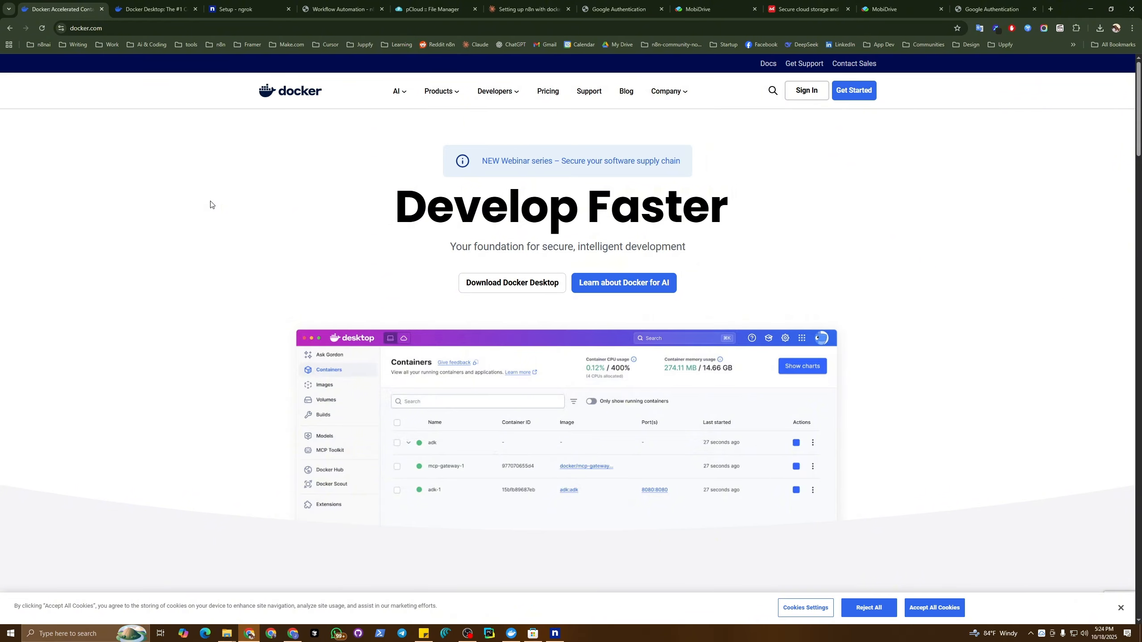
Open the Docker Desktop product page on the Docker website to locate its download.
mouse_move(505, 79)
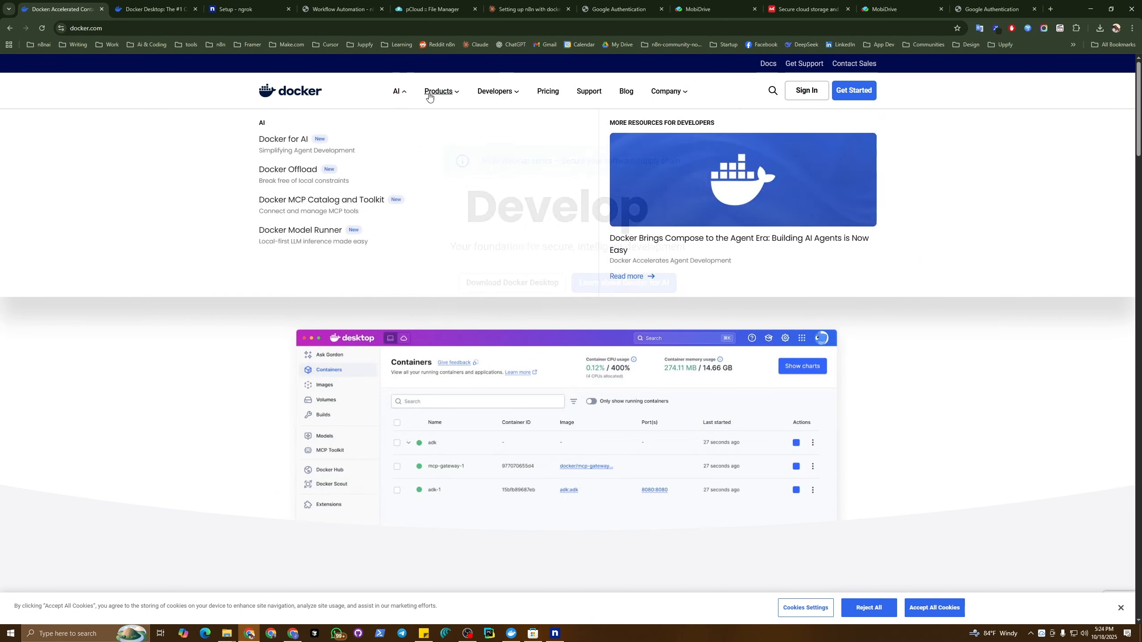
mouse_move(434, 97)
left_click(292, 141)
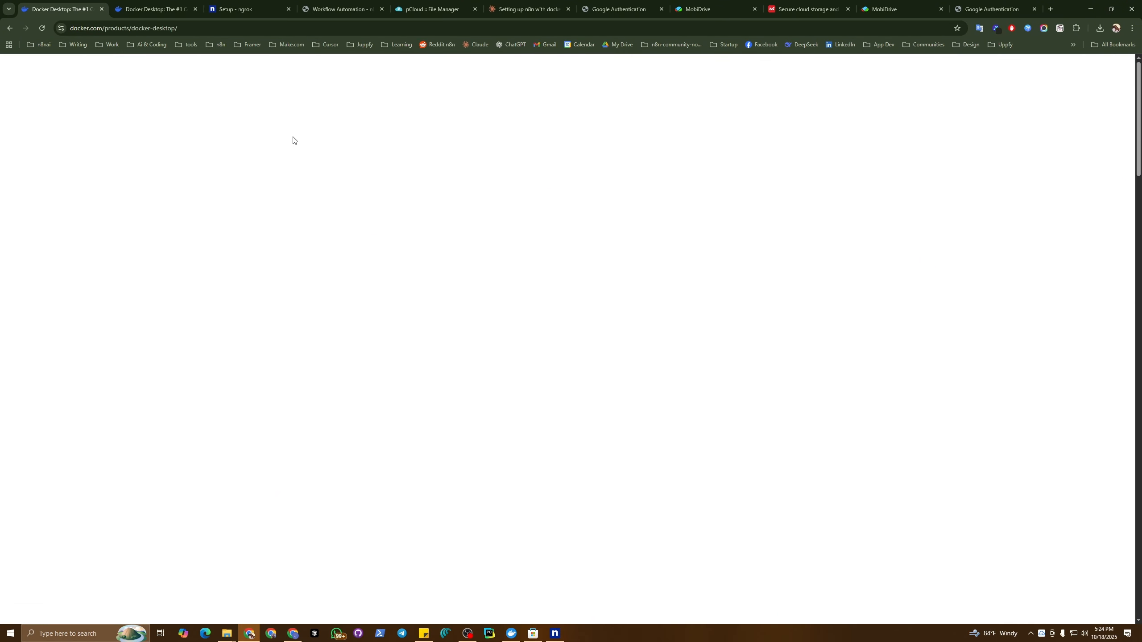
mouse_move(601, 333)
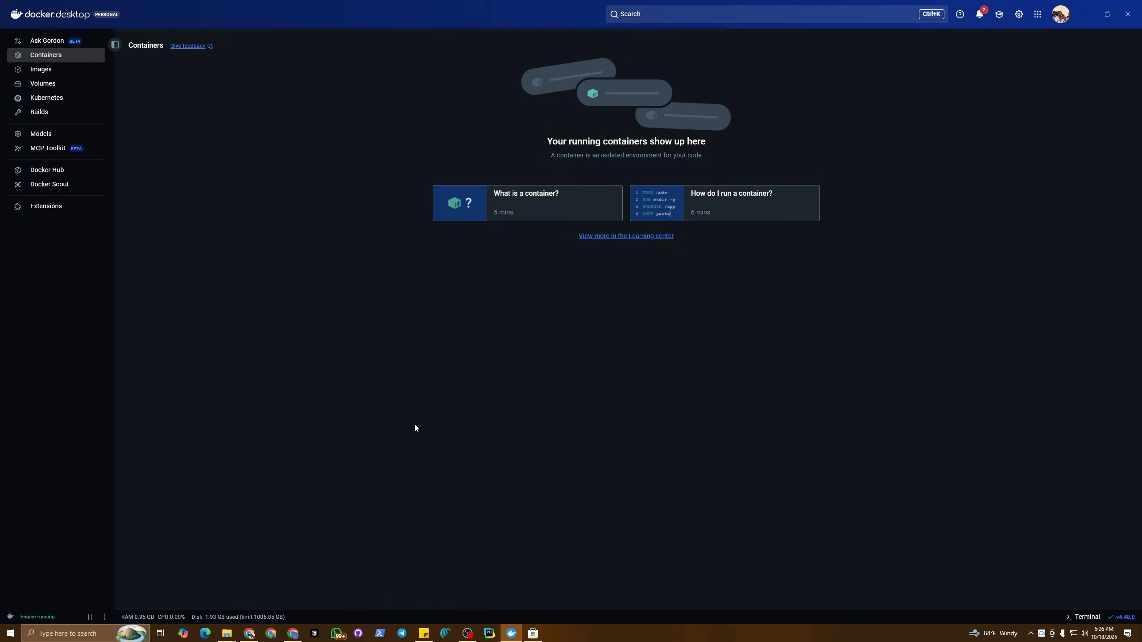
In Docker Desktop's images, search for n8n and pull the n8nio/n8n image with the latest tag.
left_click(65, 70)
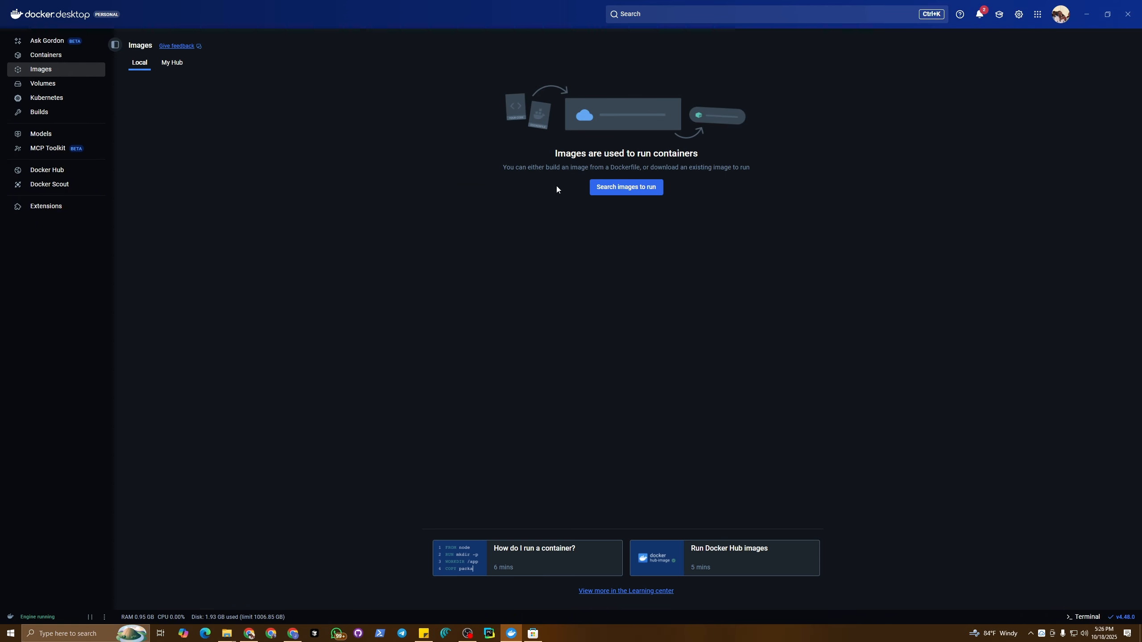
key("ctrl+k")
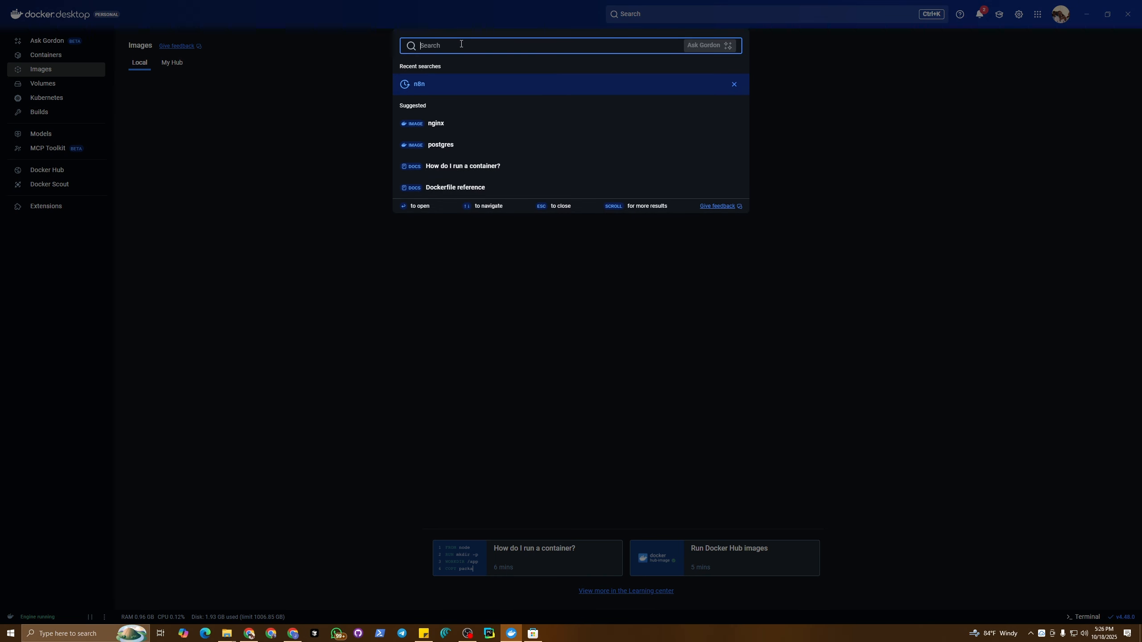
type("n8n")
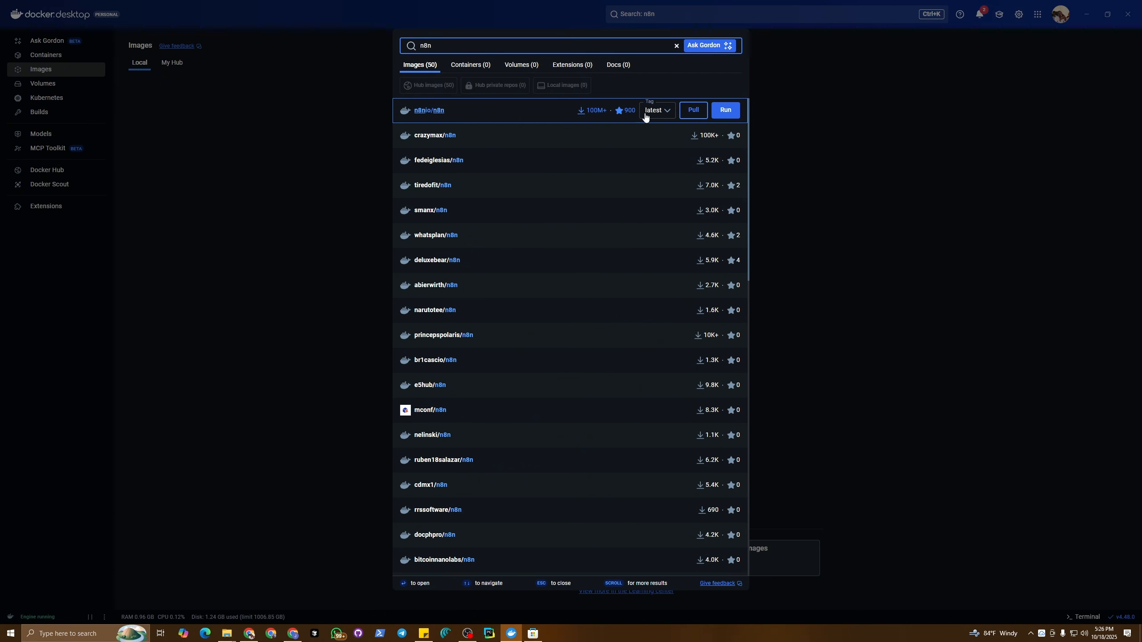
left_click(693, 110)
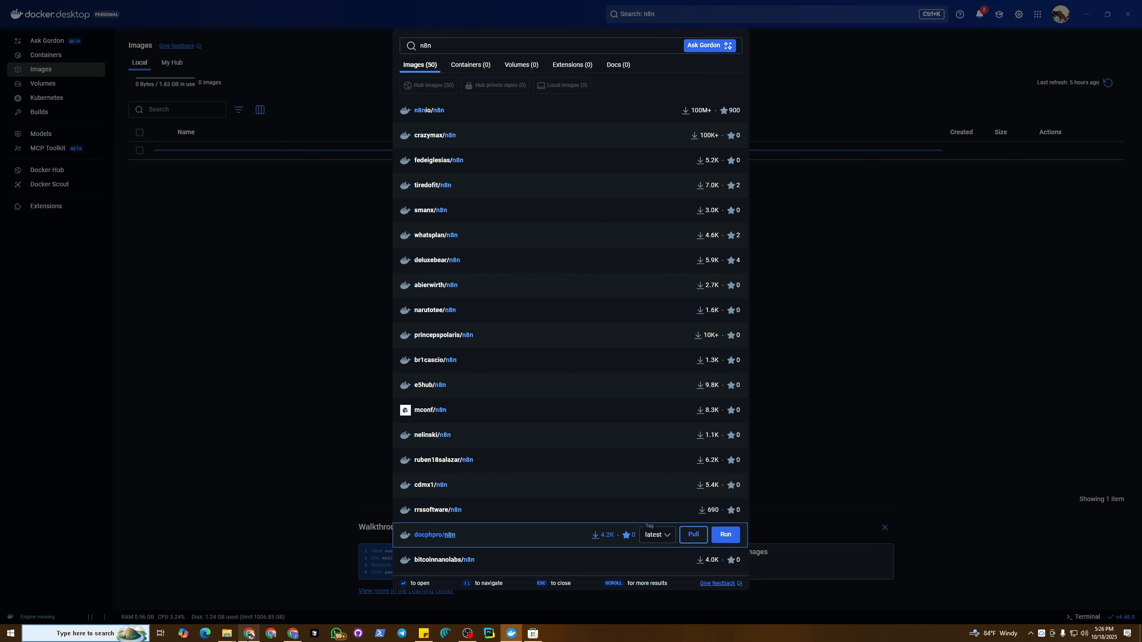
Switch to the browser, search Google for "ngrok download" and open the ngrok download page.
left_click(248, 594)
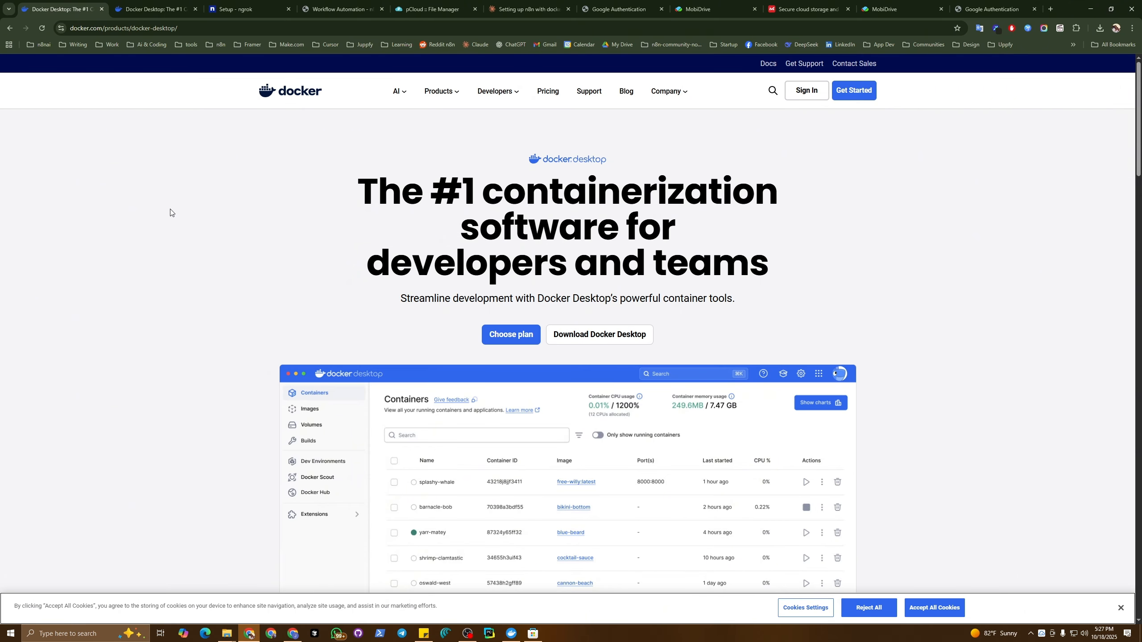
left_click(130, 28)
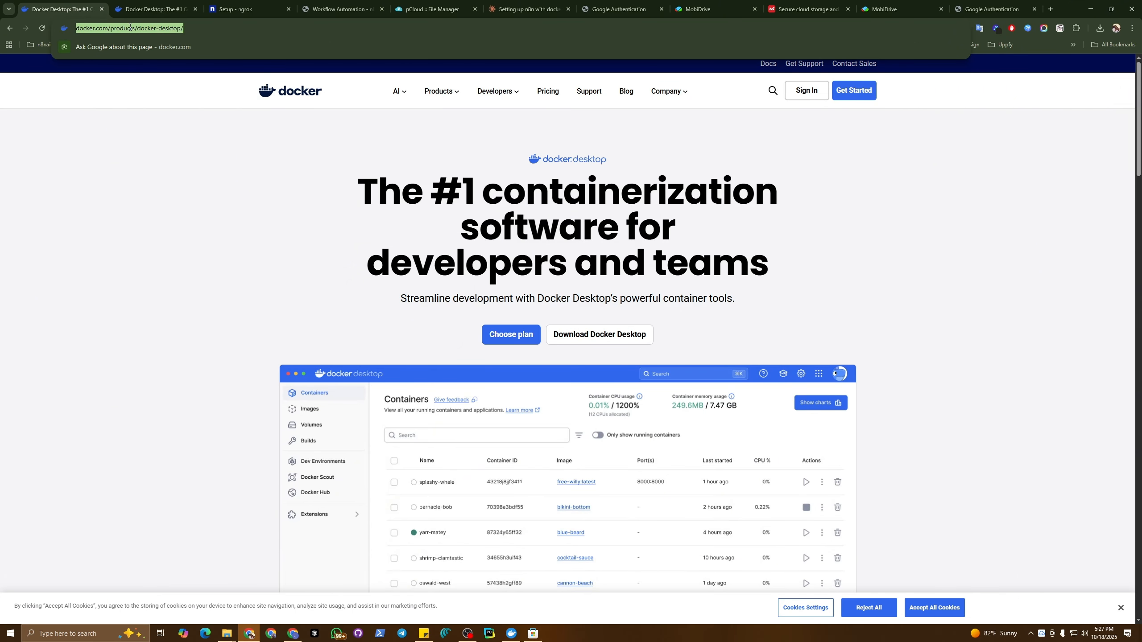
type("ngrok")
left_click(140, 68)
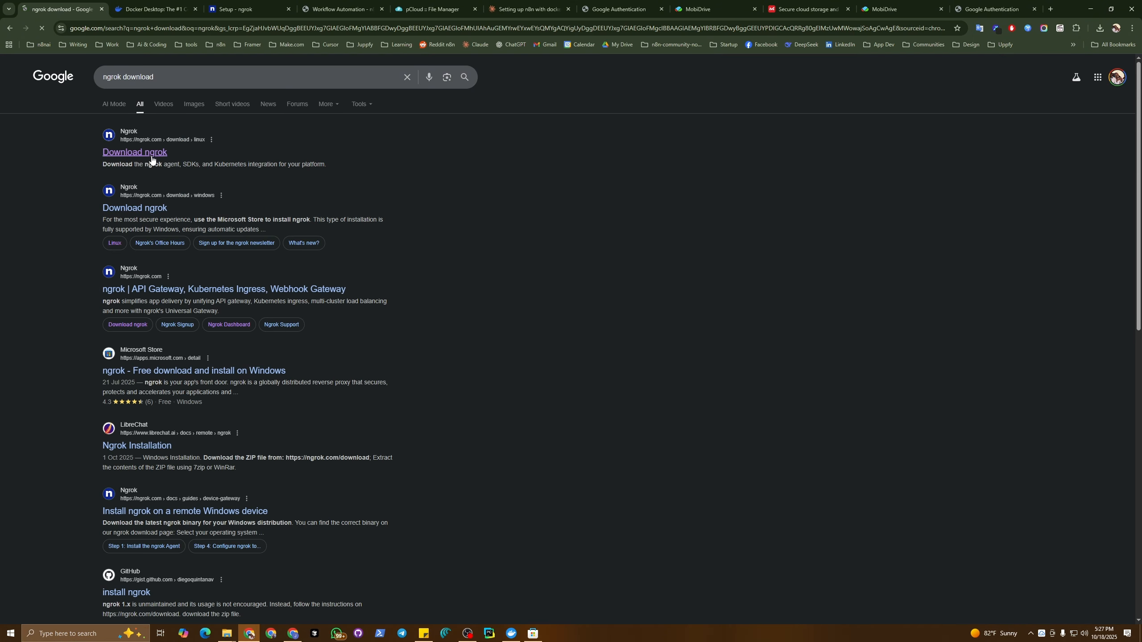
left_click(146, 153)
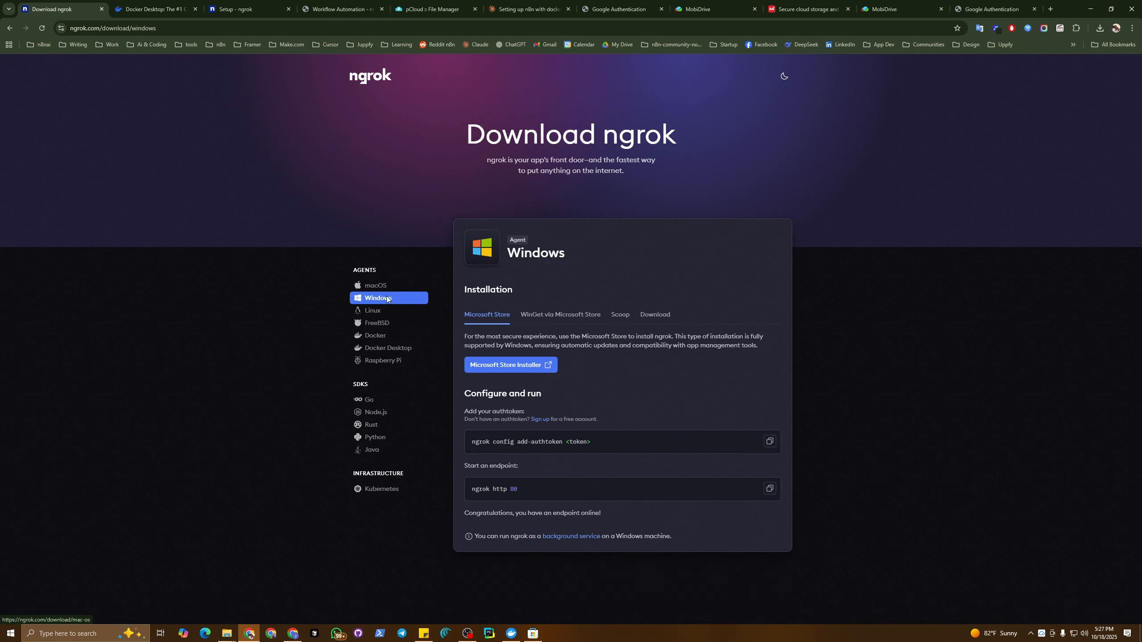
Try to install the ngrok Windows agent through the Microsoft Store installer.
left_click(378, 286)
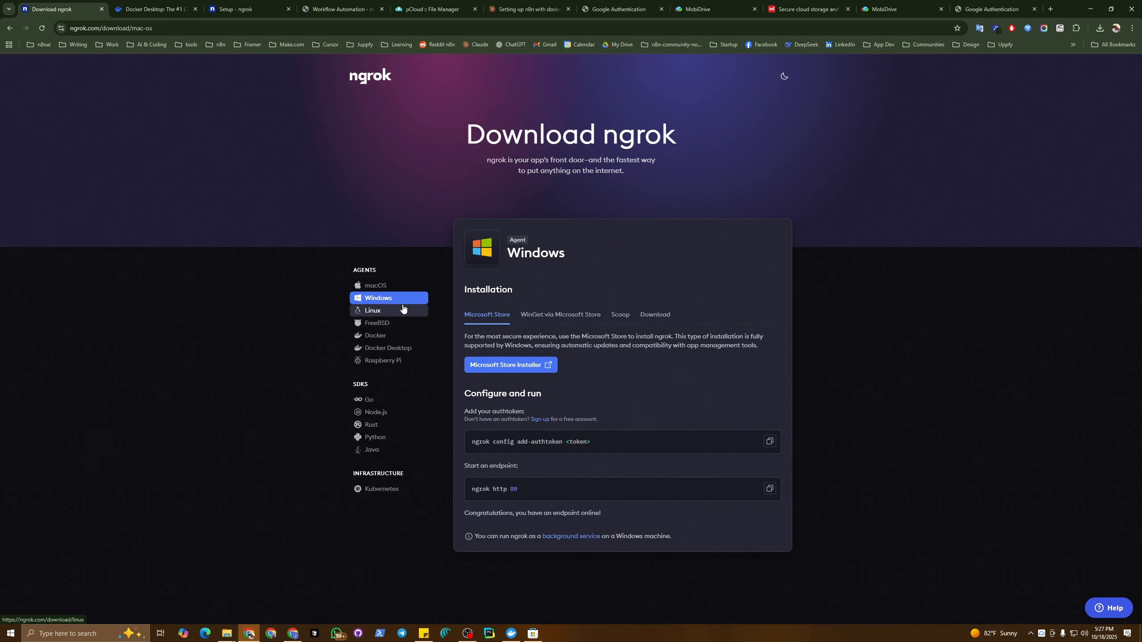
left_click(376, 298)
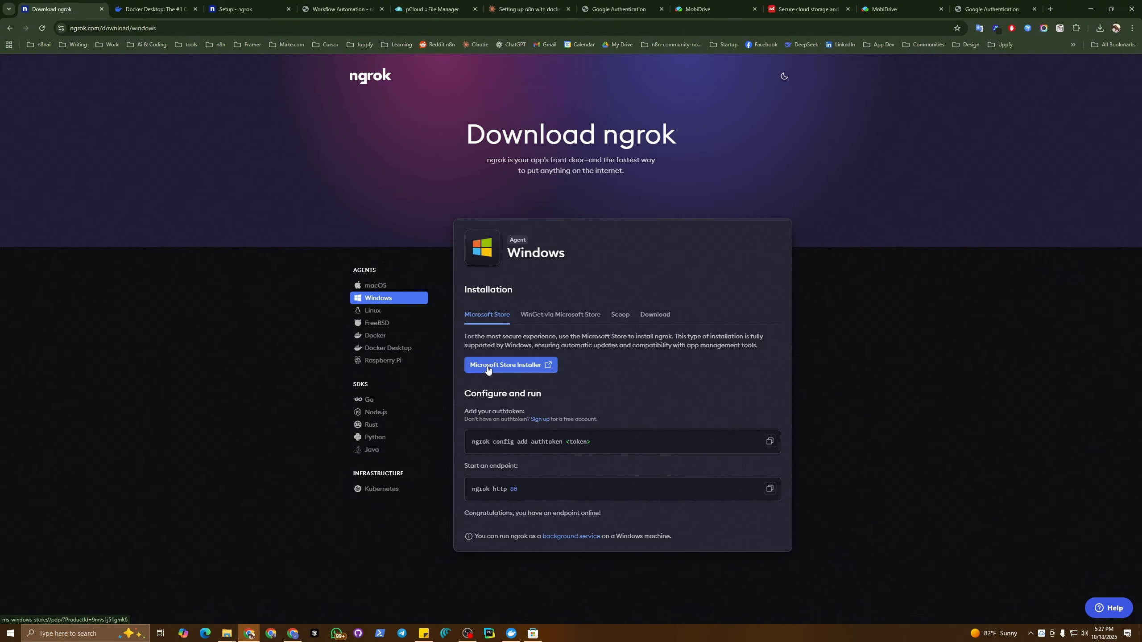
left_click(527, 370)
left_click(603, 109)
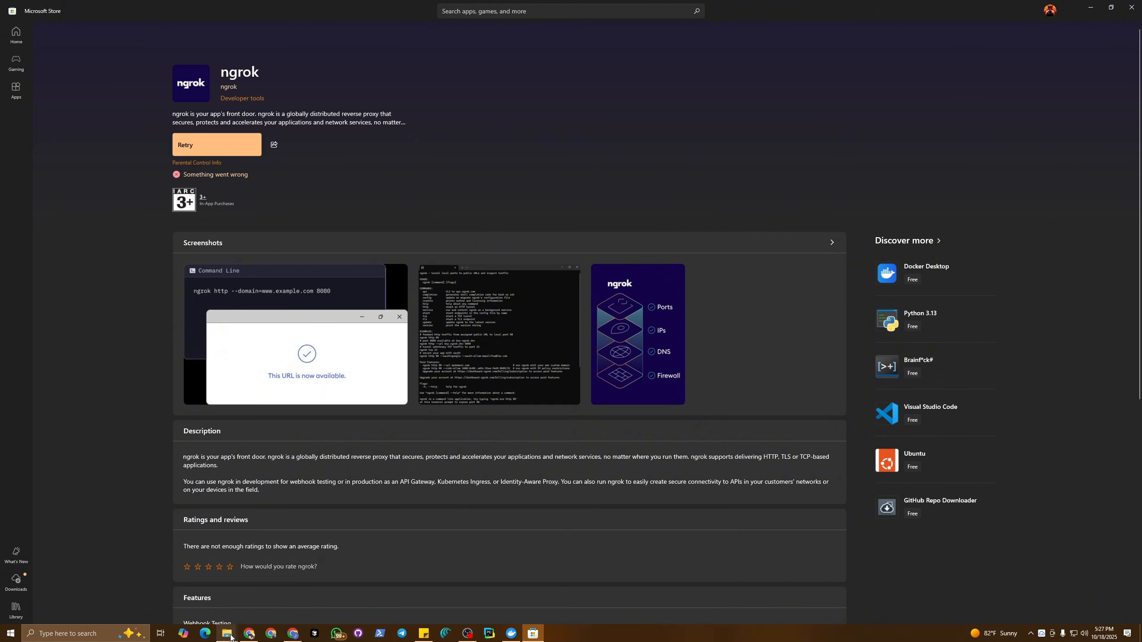
Return to the ngrok download page in the browser and show the standalone download for Windows.
mouse_move(249, 637)
left_click(249, 593)
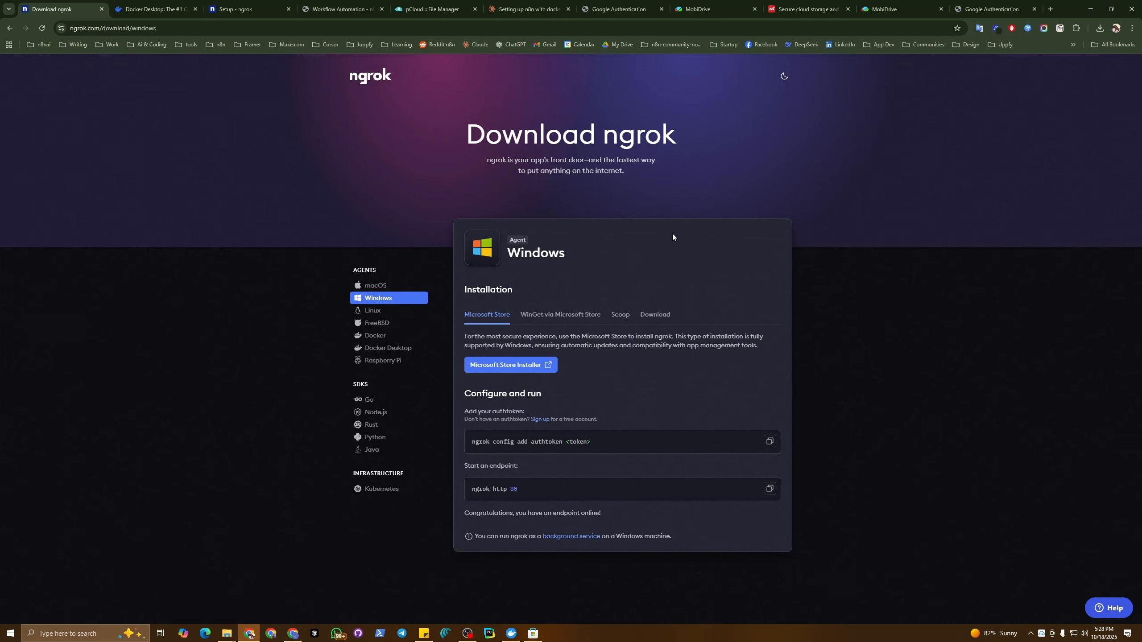
left_click(655, 315)
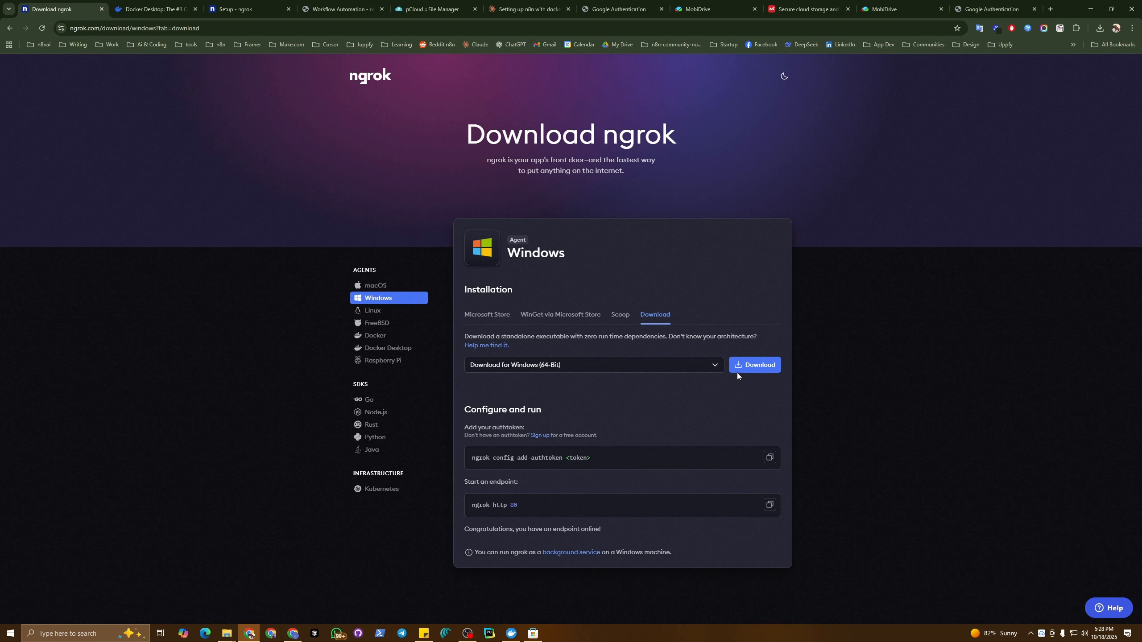
Open the ngrok-v3-stable-windows-amd64 folder in File Explorer and run the ngrok application.
left_click(227, 634)
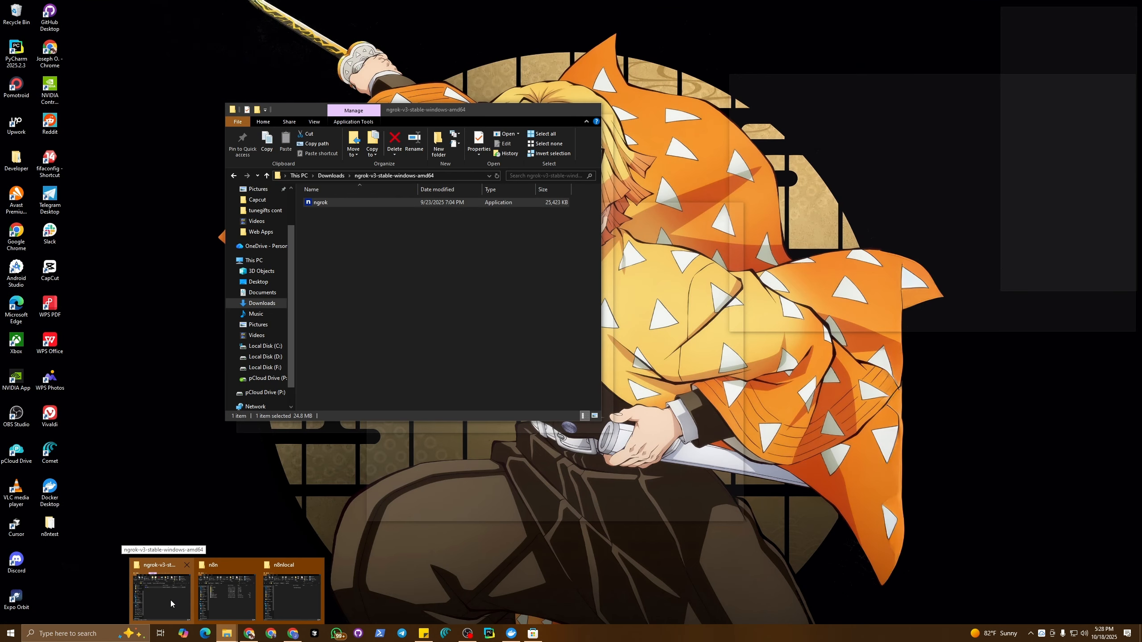
left_click(170, 600)
left_click(367, 246)
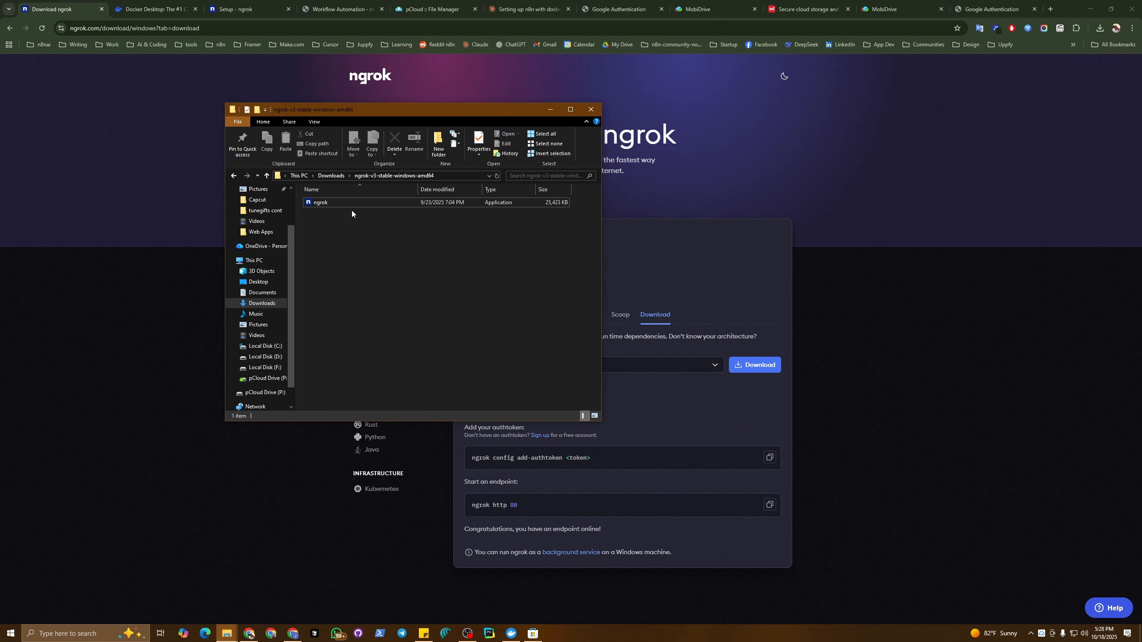
double_click(350, 202)
Review the authtoken and endpoint instructions on the ngrok page and follow the link to sign up for a free account.
left_click_drag(465, 427, 524, 428)
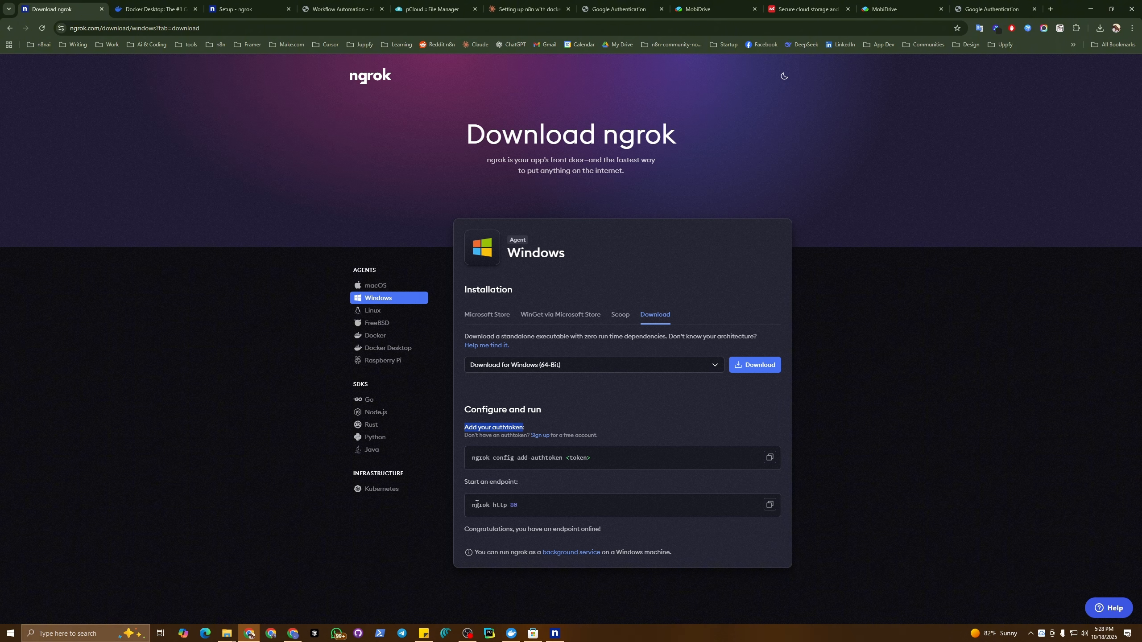
left_click_drag(463, 482, 518, 482)
left_click_drag(463, 431, 528, 430)
left_click_drag(467, 483, 626, 463)
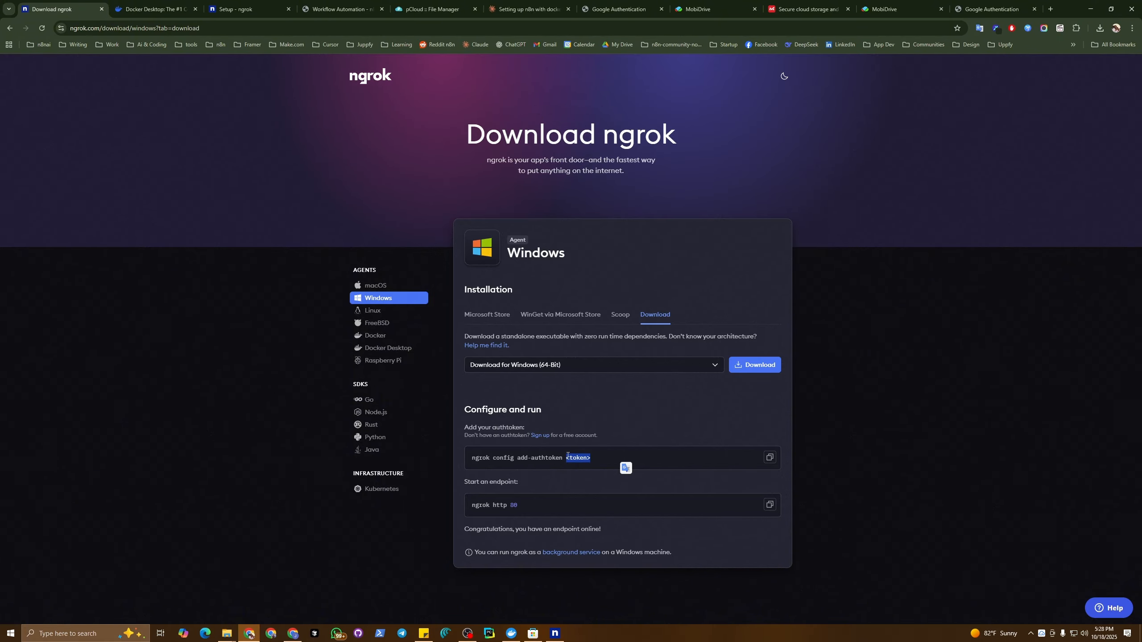
left_click(593, 404)
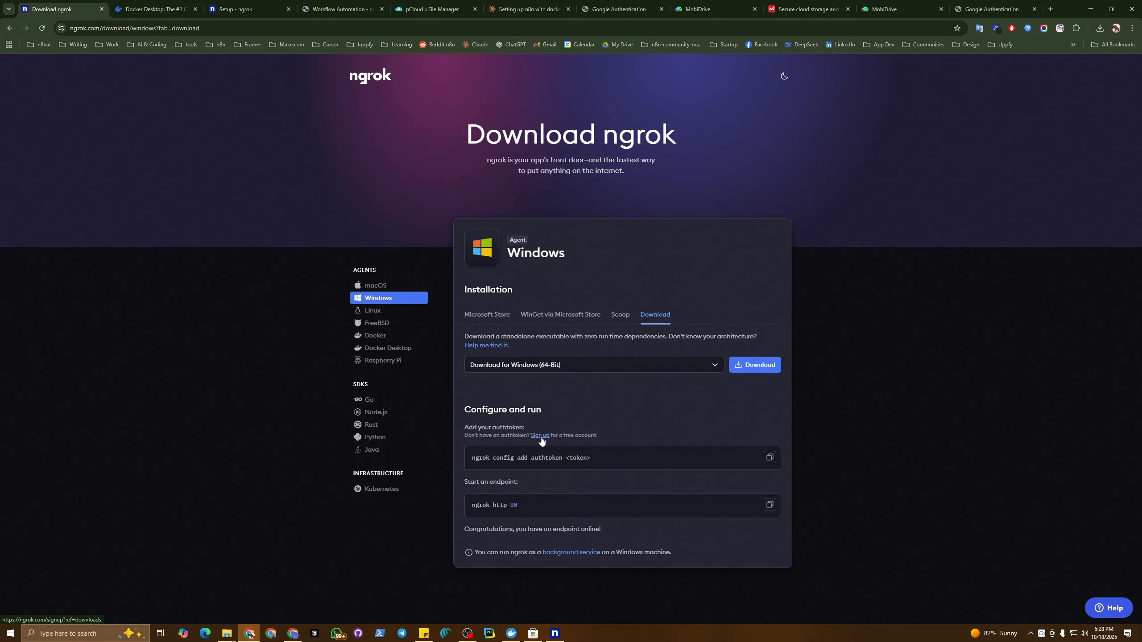
left_click(540, 437)
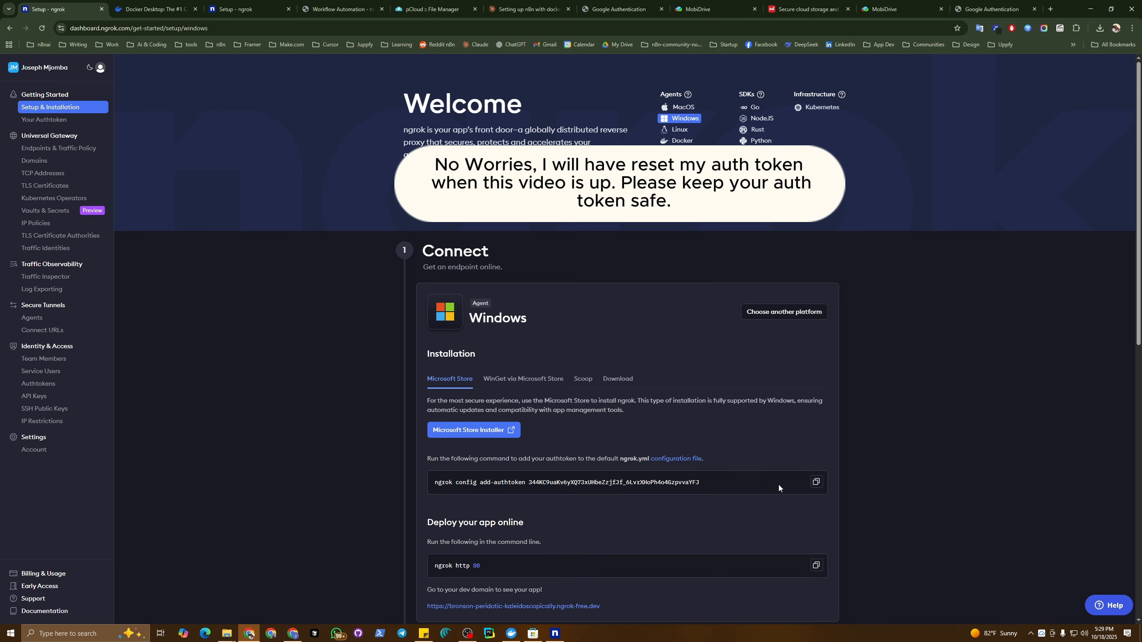
Copy the ngrok config add-authtoken command with the account's authtoken from the dashboard and run it in the ngrok terminal.
left_click(816, 482)
left_click(555, 633)
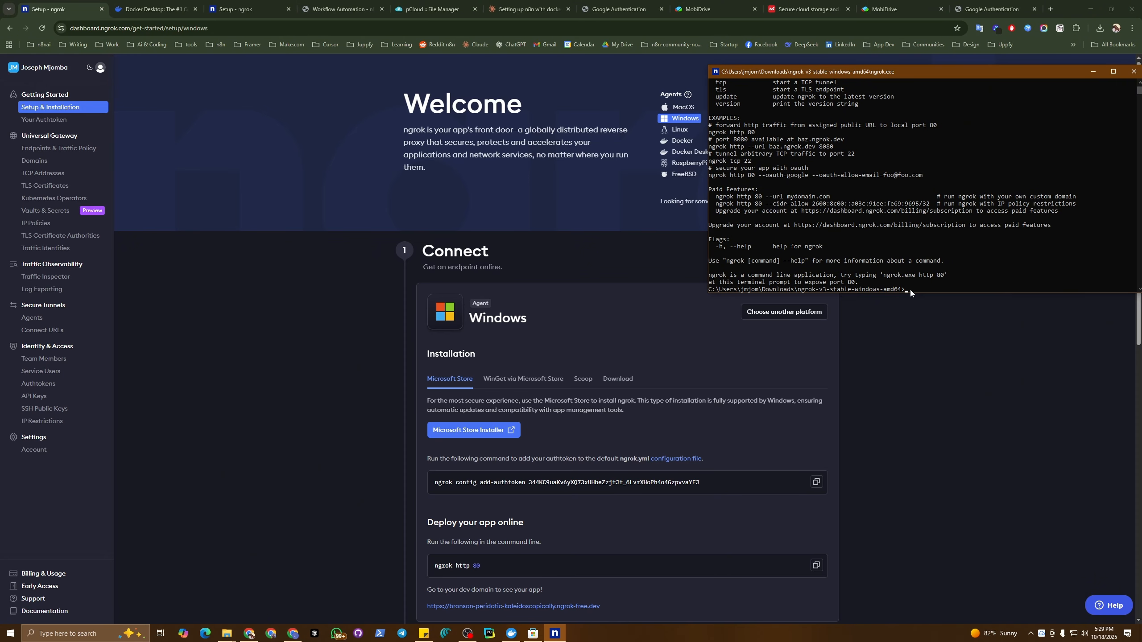
key("ctrl+v")
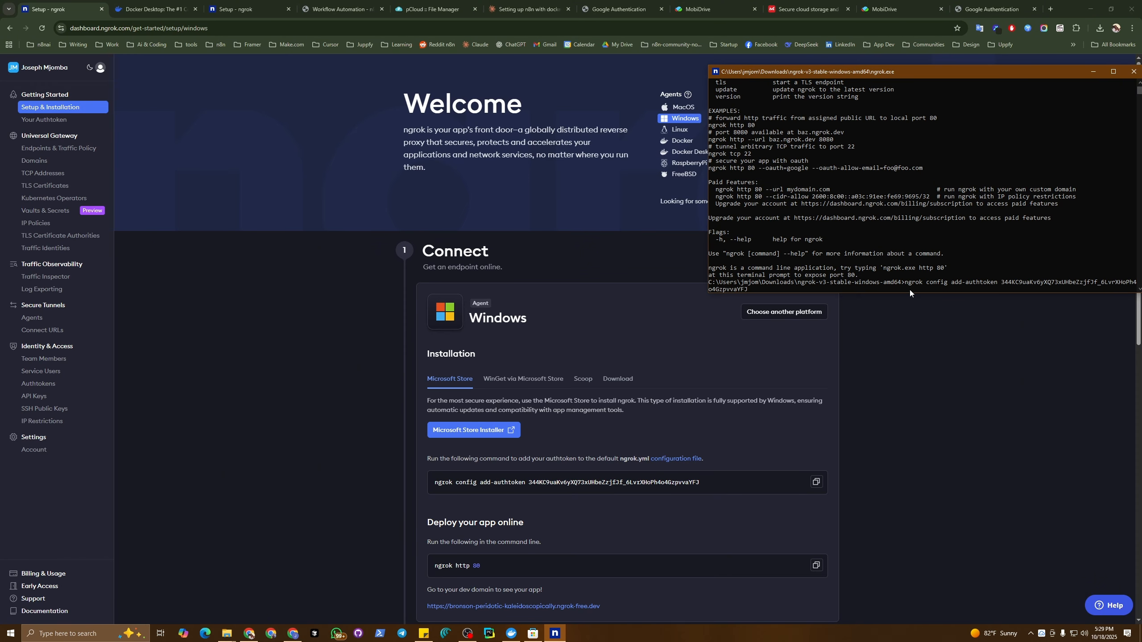
key("Return")
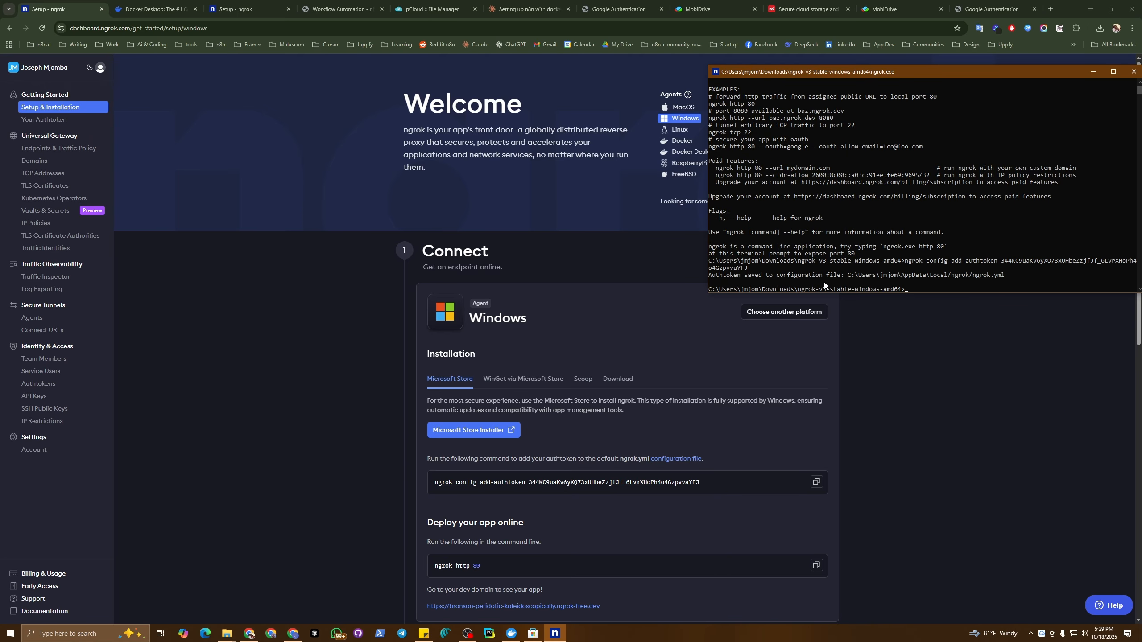
Copy the ngrok http command from the dashboard and run it in the ngrok terminal with port 5678.
left_click_drag(435, 566, 489, 568)
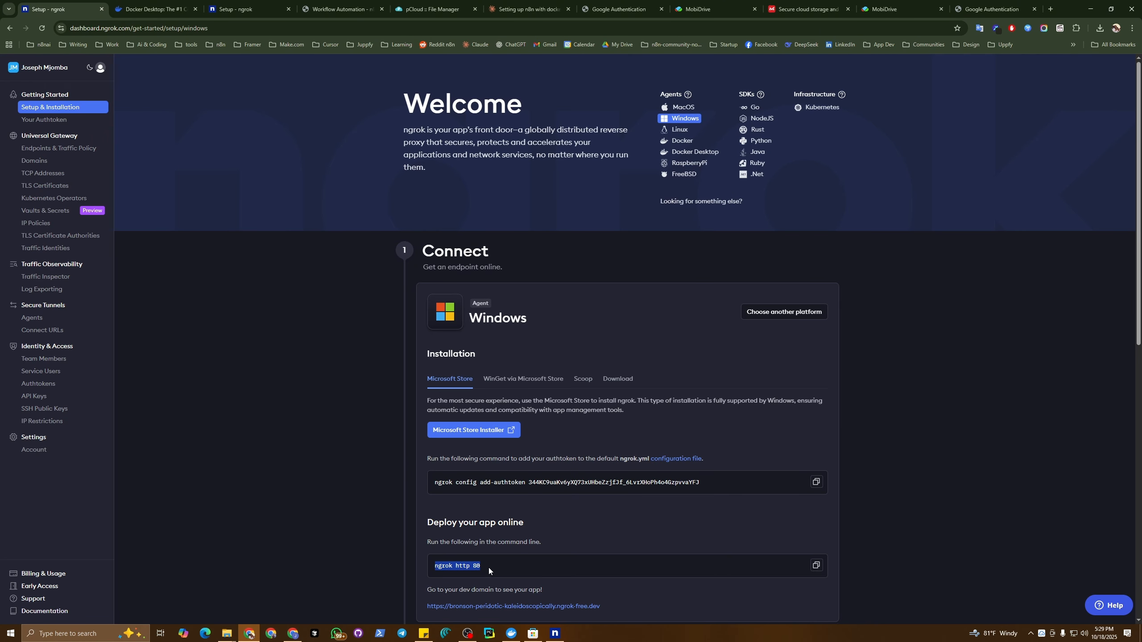
left_click(816, 565)
left_click(474, 569)
double_click(475, 569)
left_click(815, 567)
left_click(555, 634)
left_click(909, 292)
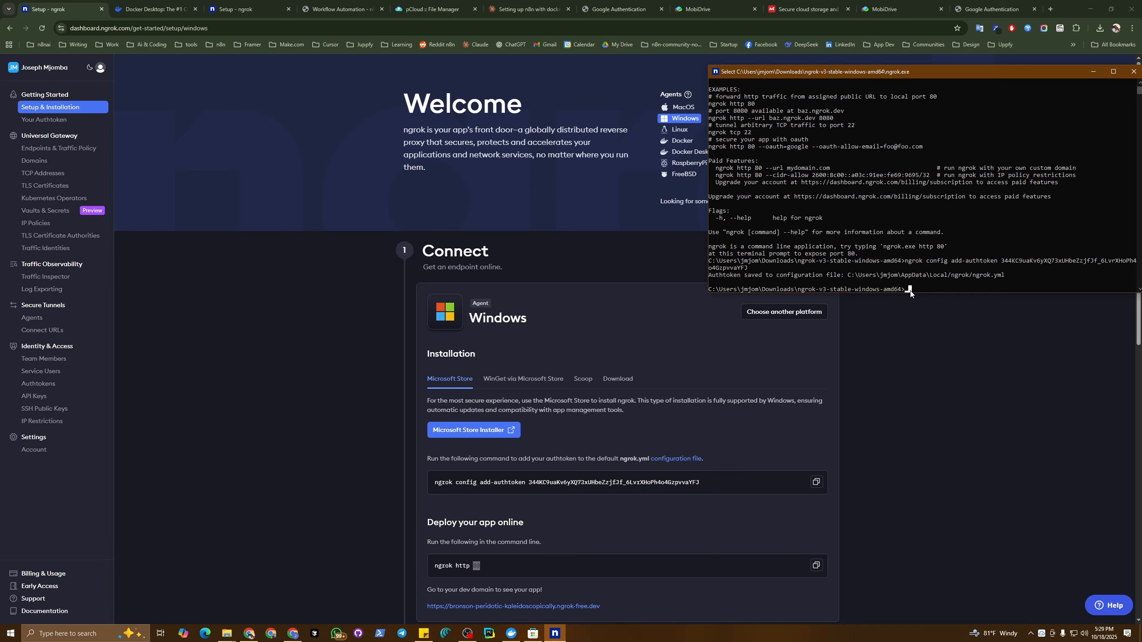
key("ctrl+v")
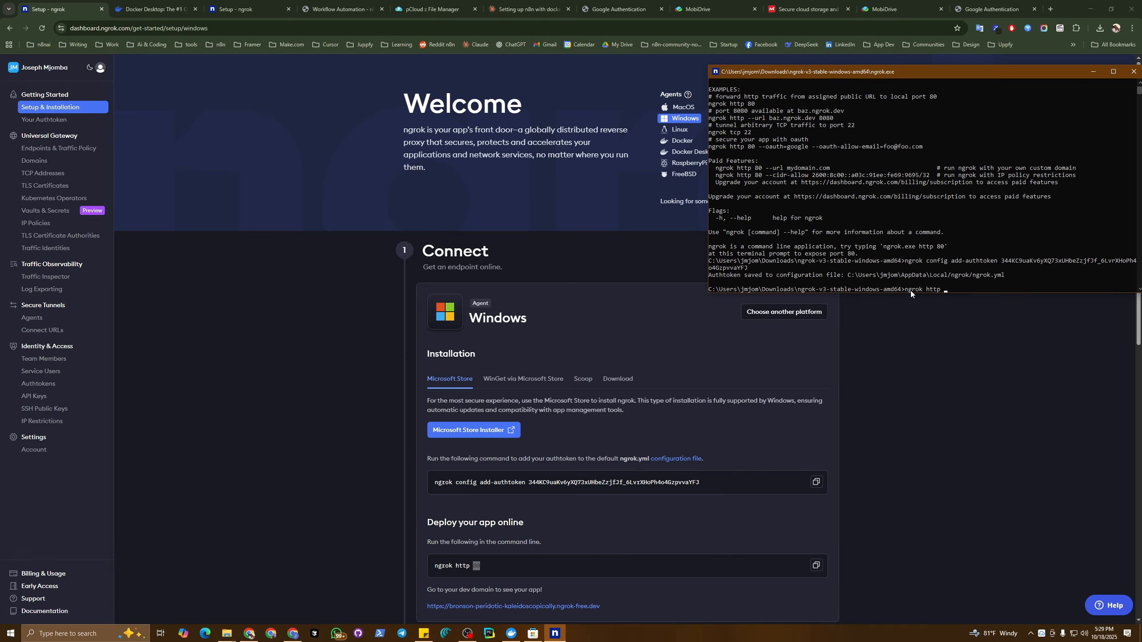
type("5678")
key("Return")
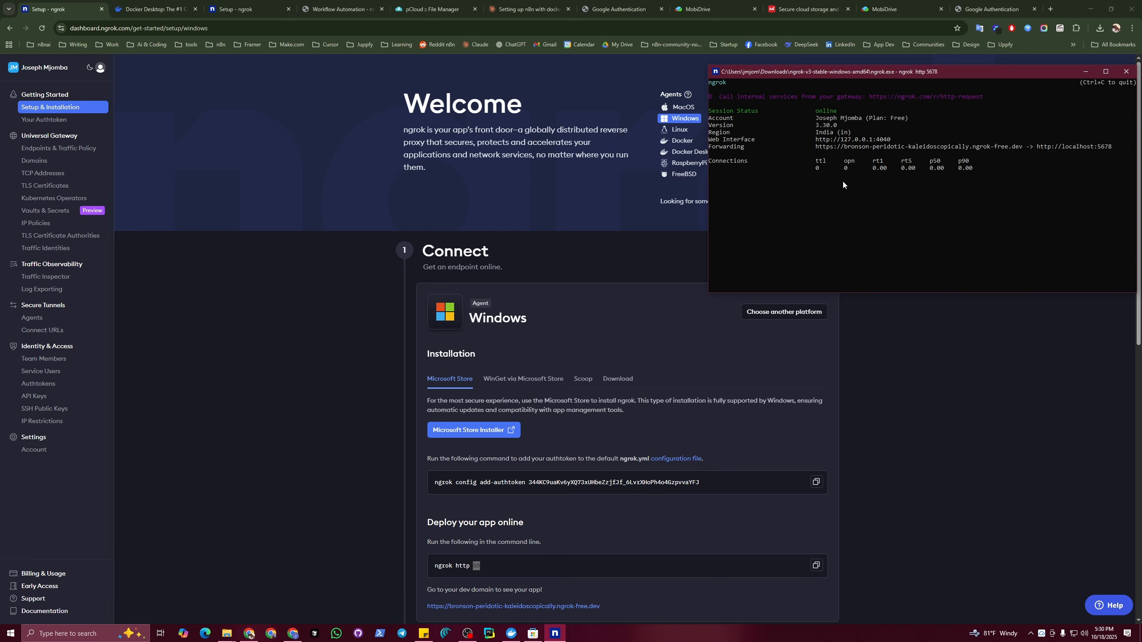
Examine the status of the HTTP requests logged in the ngrok terminal.
left_click(938, 210)
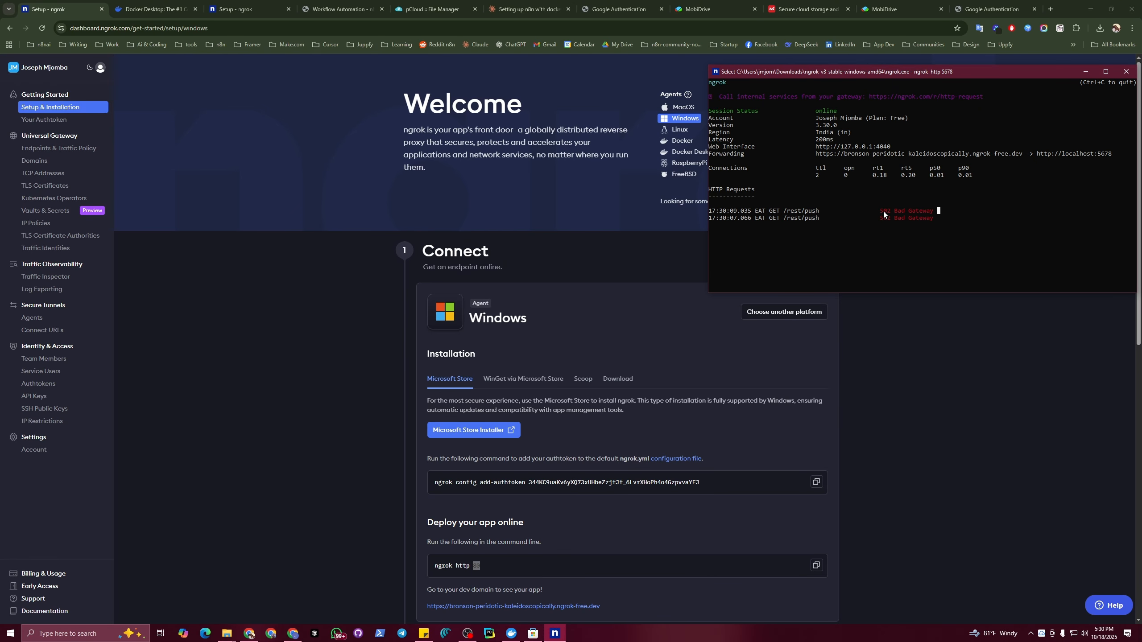
left_click_drag(883, 211, 936, 224)
left_click(935, 213)
left_click(891, 219)
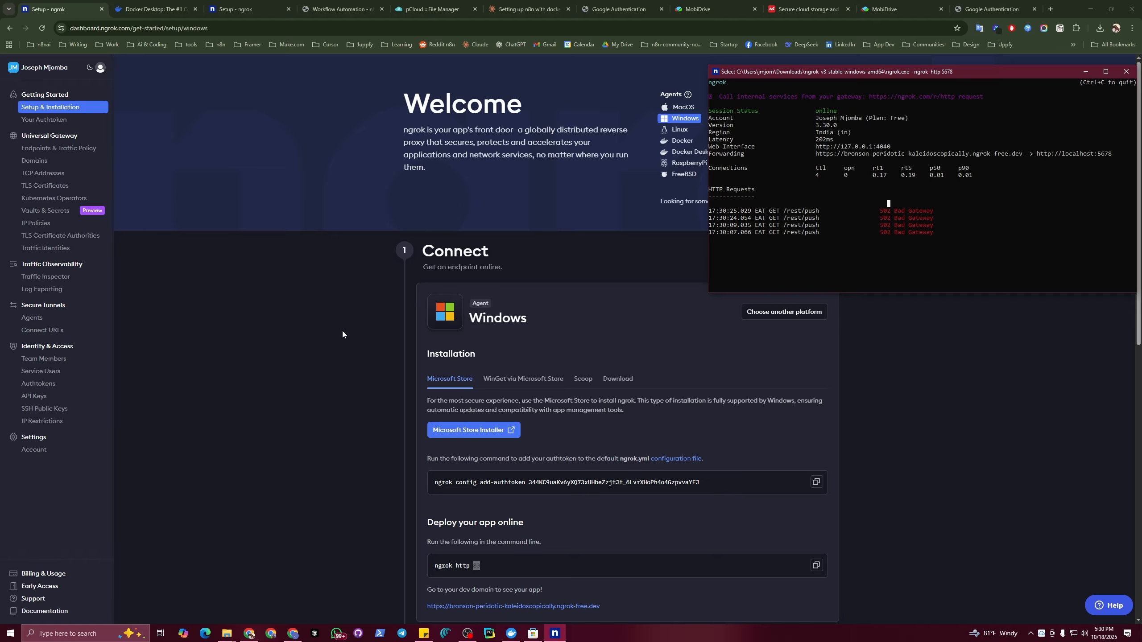
In the Docker browser tab, search Google for "mobidrive download" and open the MobiSystems download page for MobiDrive.
left_click(153, 9)
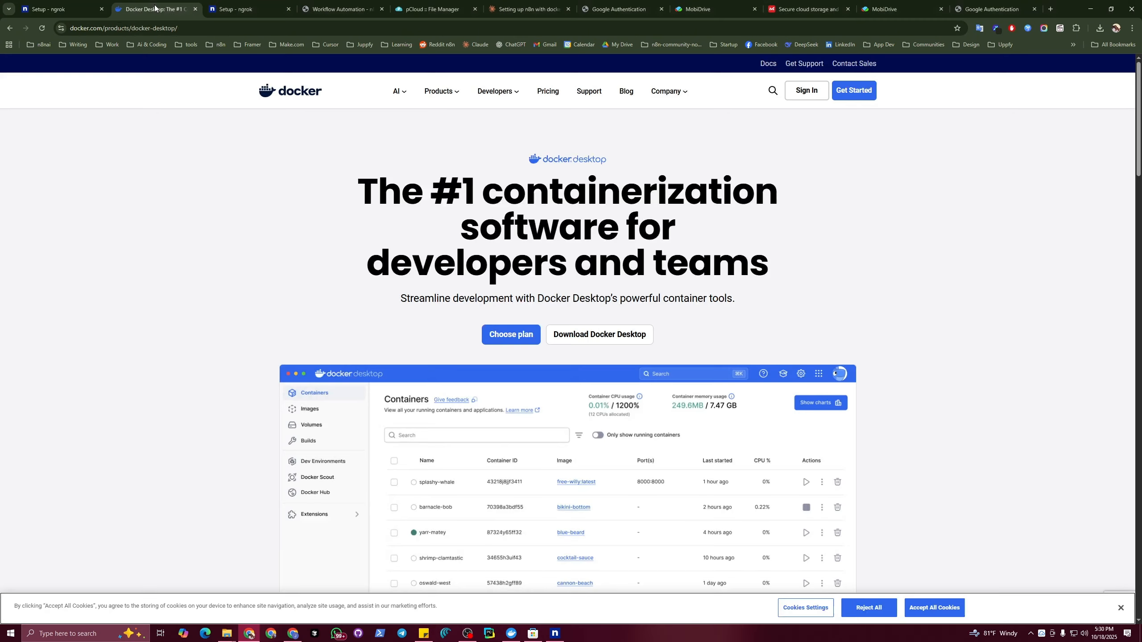
left_click(180, 32)
type("mobidrive")
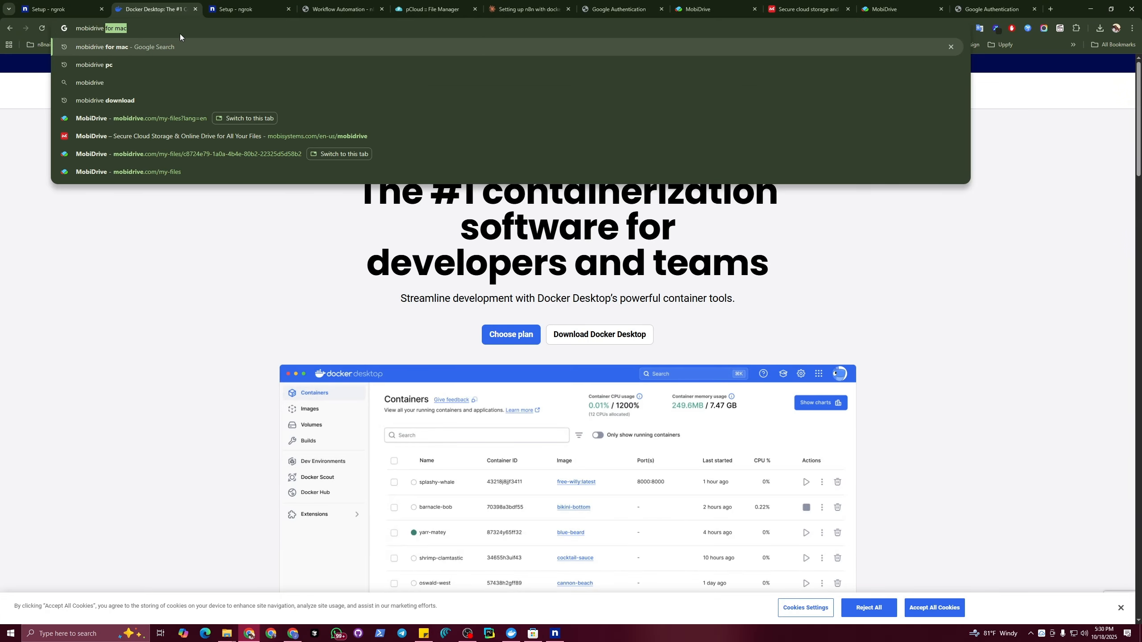
left_click(161, 101)
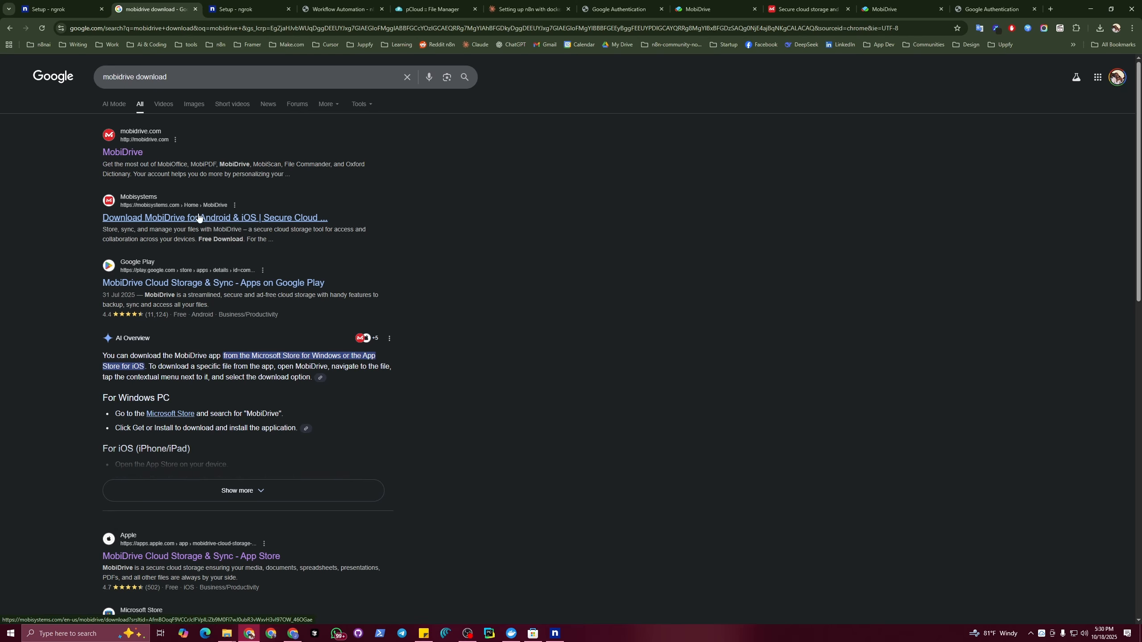
left_click(163, 220)
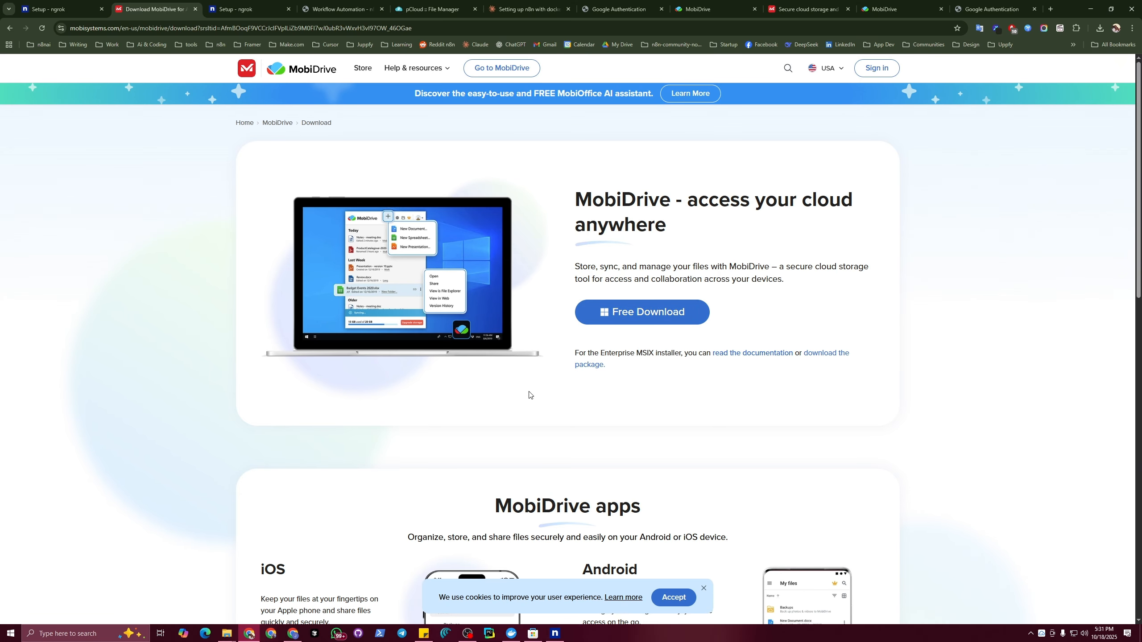
Switch to the installed MobiDrive desktop app, get started with it and sign in with a Google account.
key("super")
left_click(68, 365)
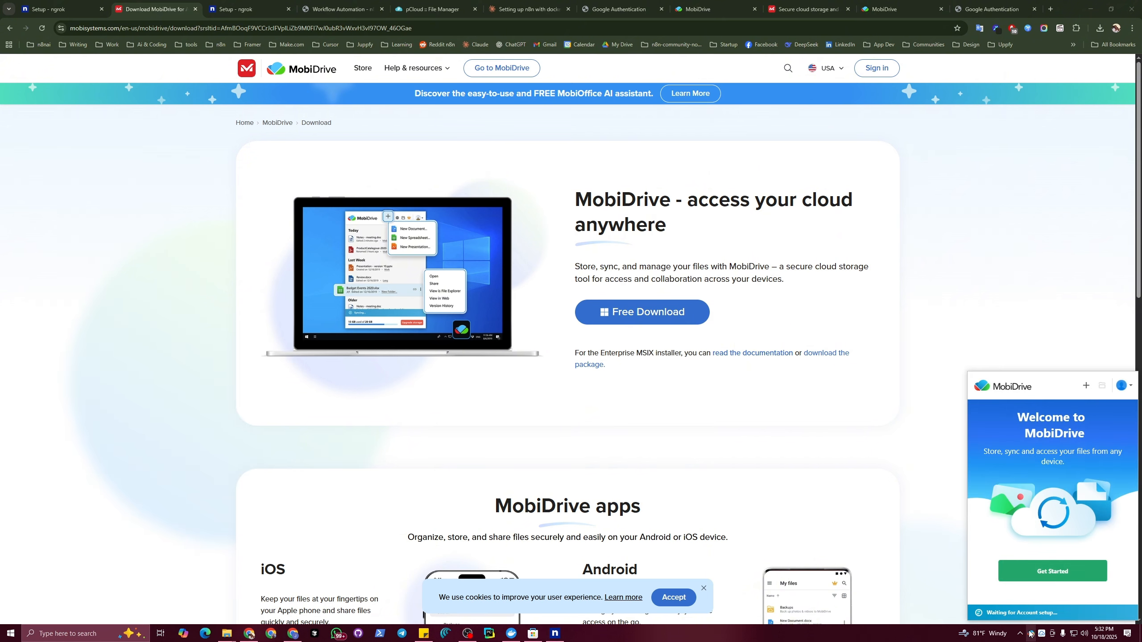
left_click(1042, 579)
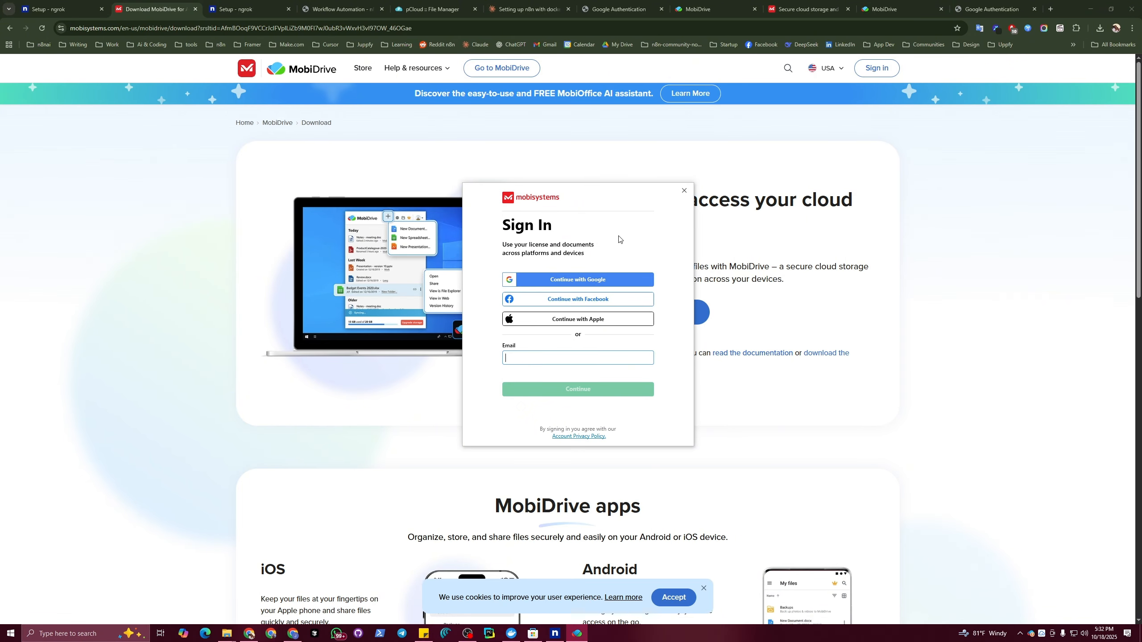
left_click(579, 279)
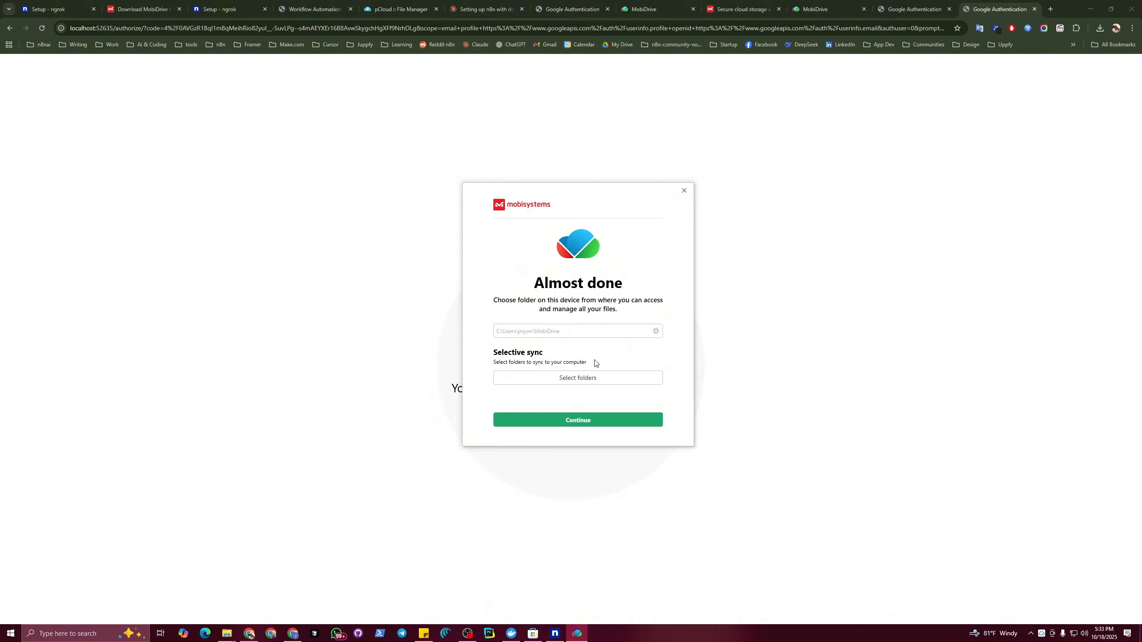
Finish MobiDrive setup with the existing default sync folder and dismiss the paid plan offer.
left_click(583, 422)
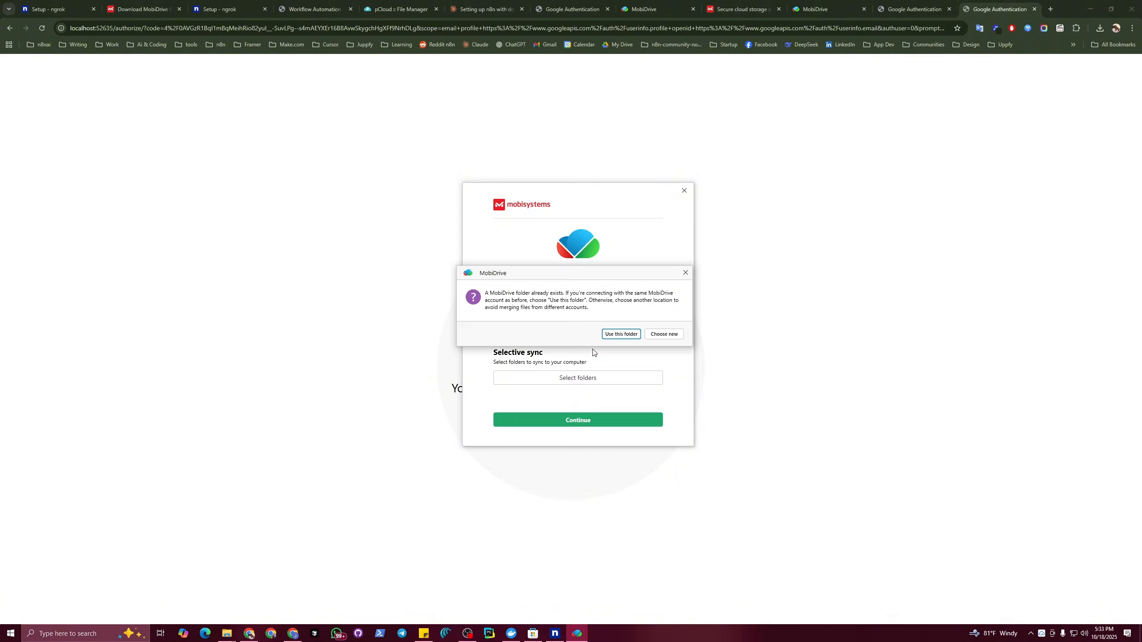
left_click(621, 334)
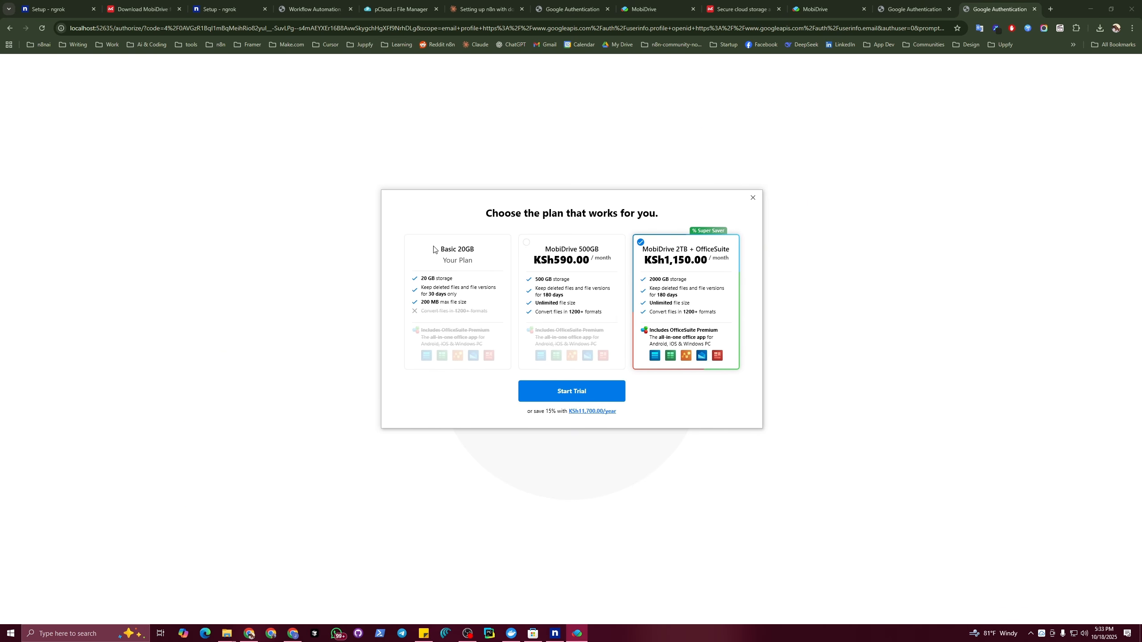
left_click(753, 198)
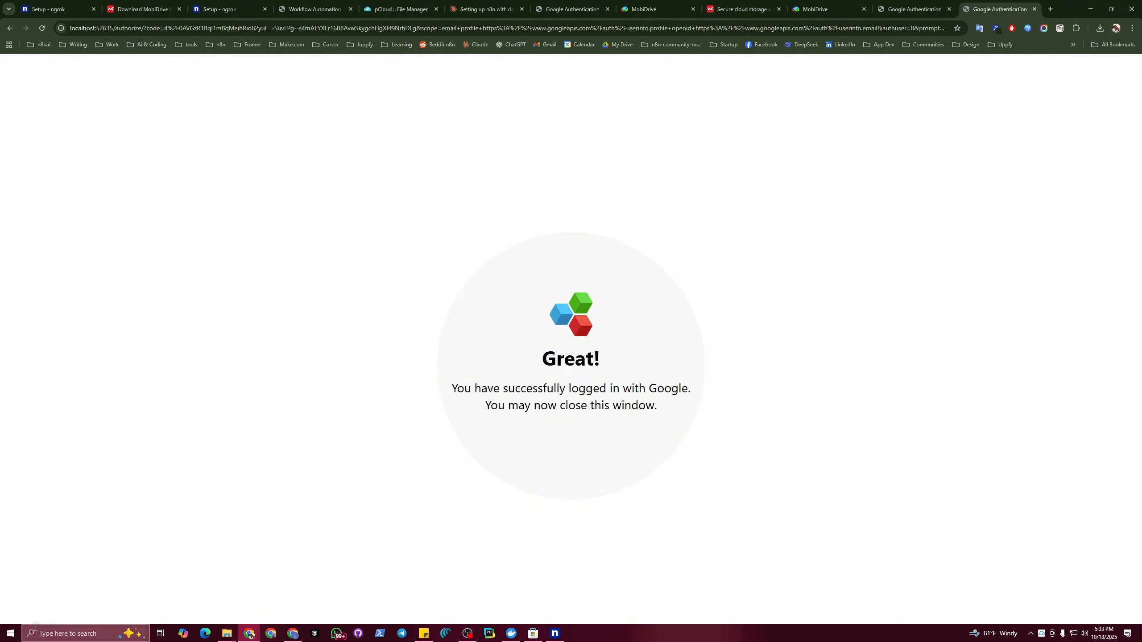
Open the local MobiDrive folder through the MobiDrive app and delete the n8nlocal folder in it.
left_click(11, 634)
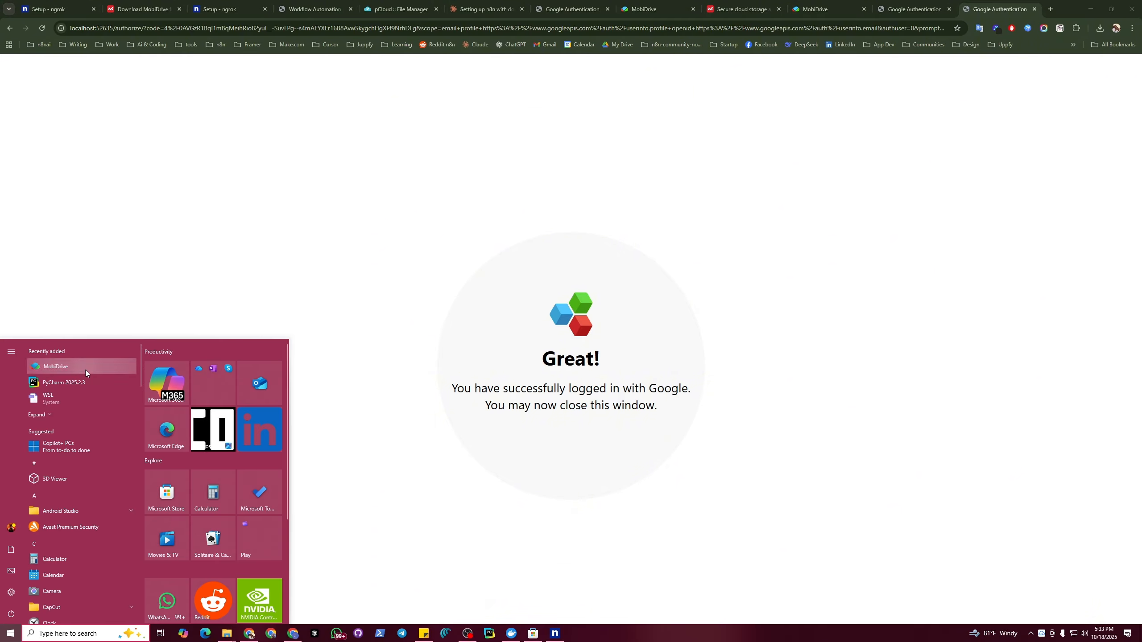
left_click(85, 370)
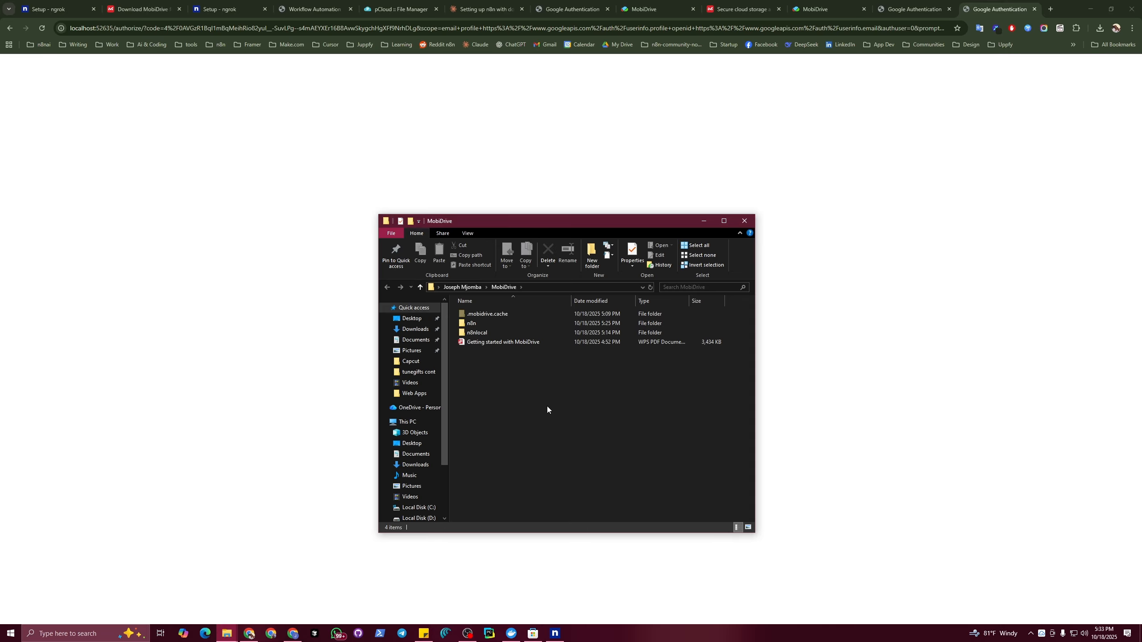
left_click(483, 333)
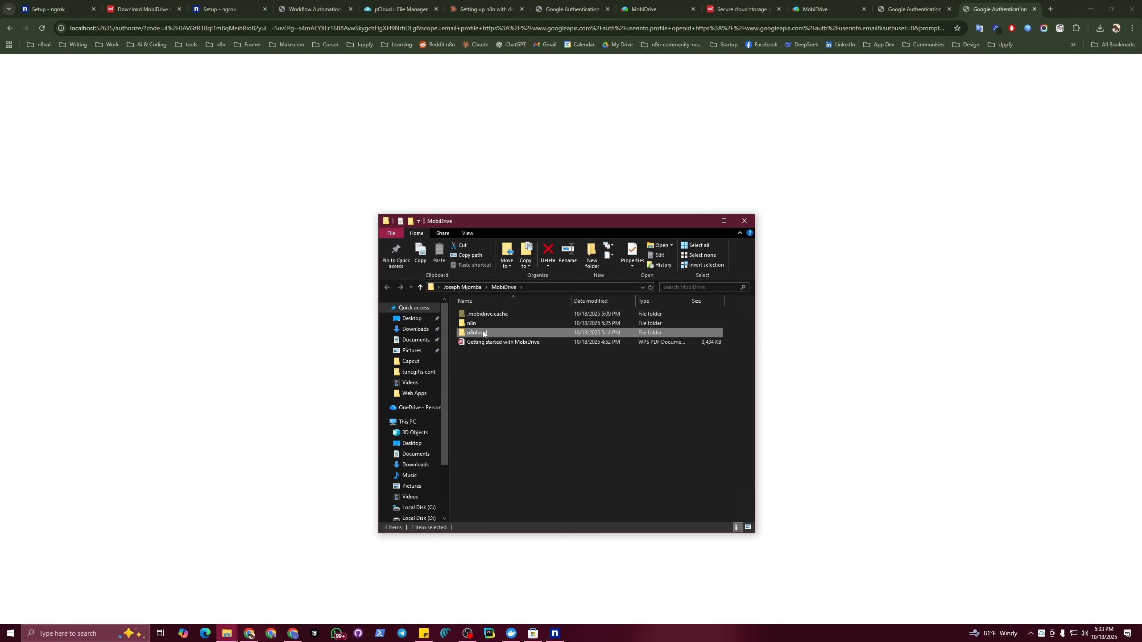
key("Delete")
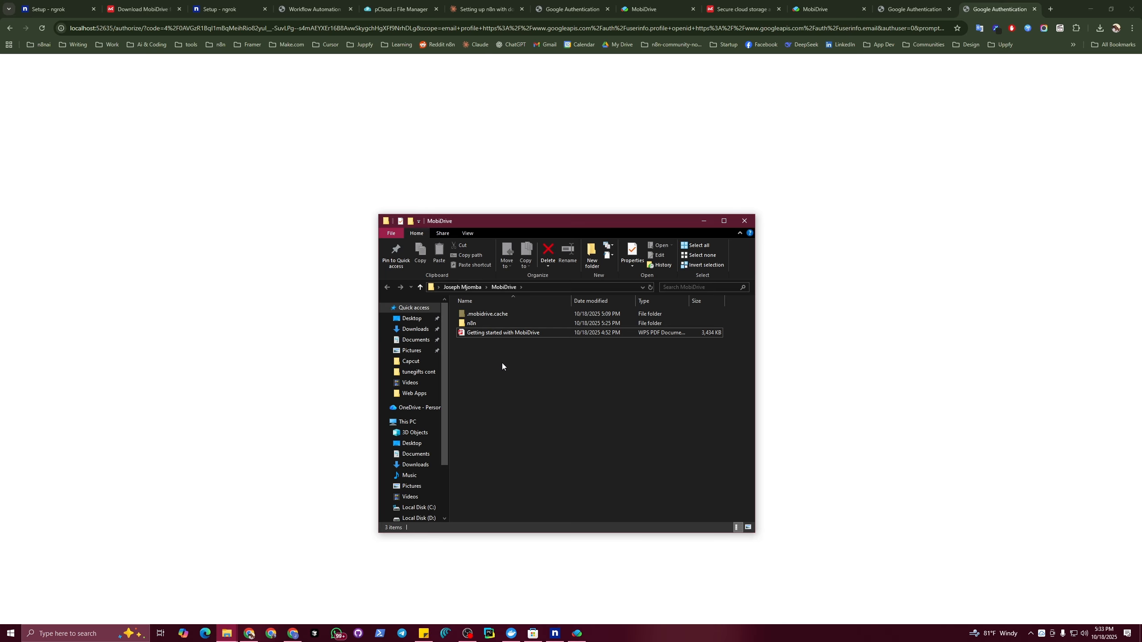
Create a new folder named n8nlocal in the MobiDrive folder, open it and copy its address.
key("ctrl+shift+n")
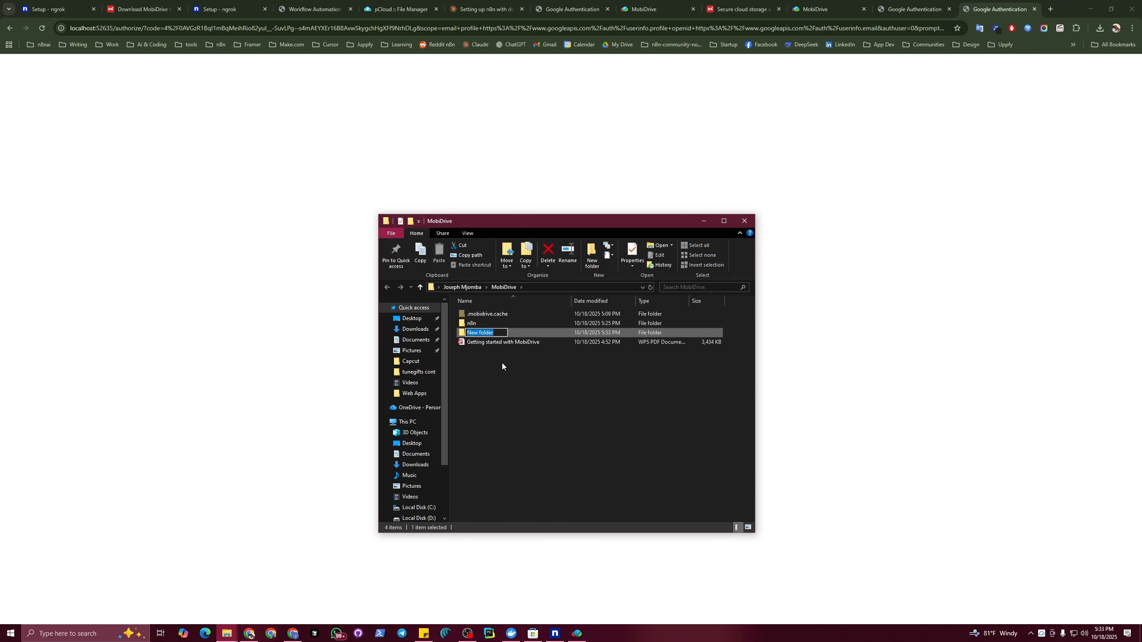
type("n8nlocal")
left_click(501, 363)
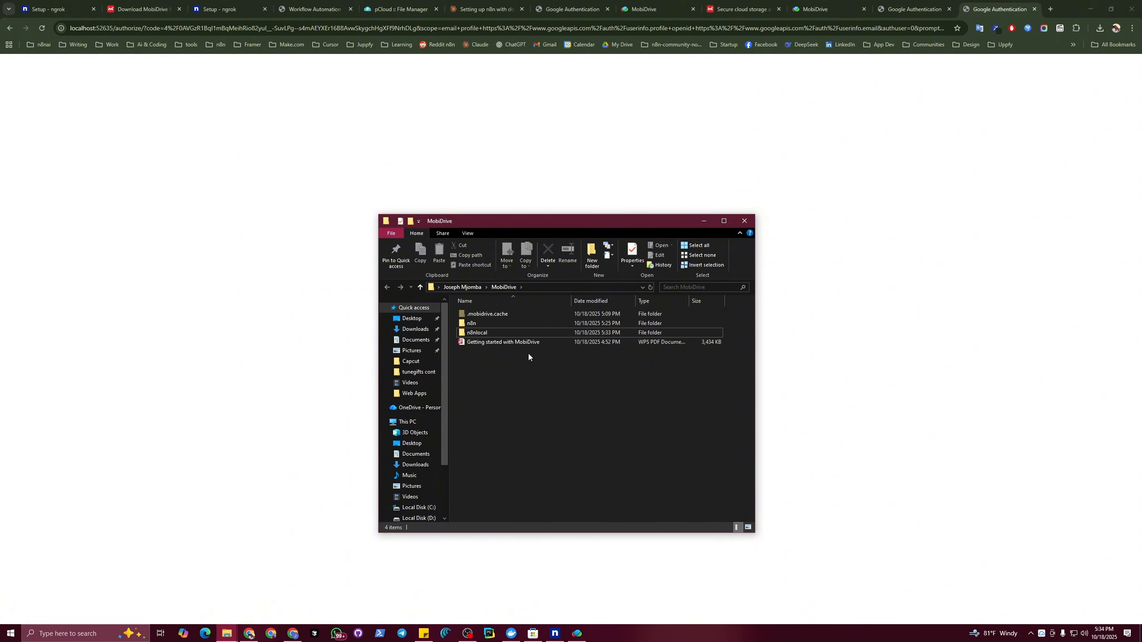
double_click(507, 331)
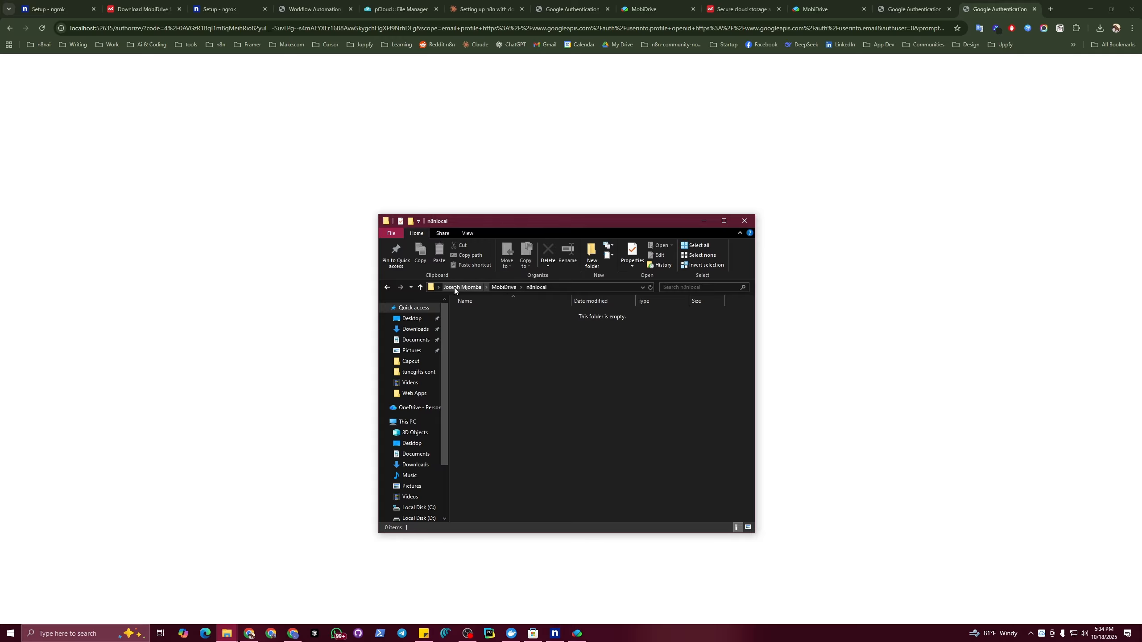
right_click(535, 290)
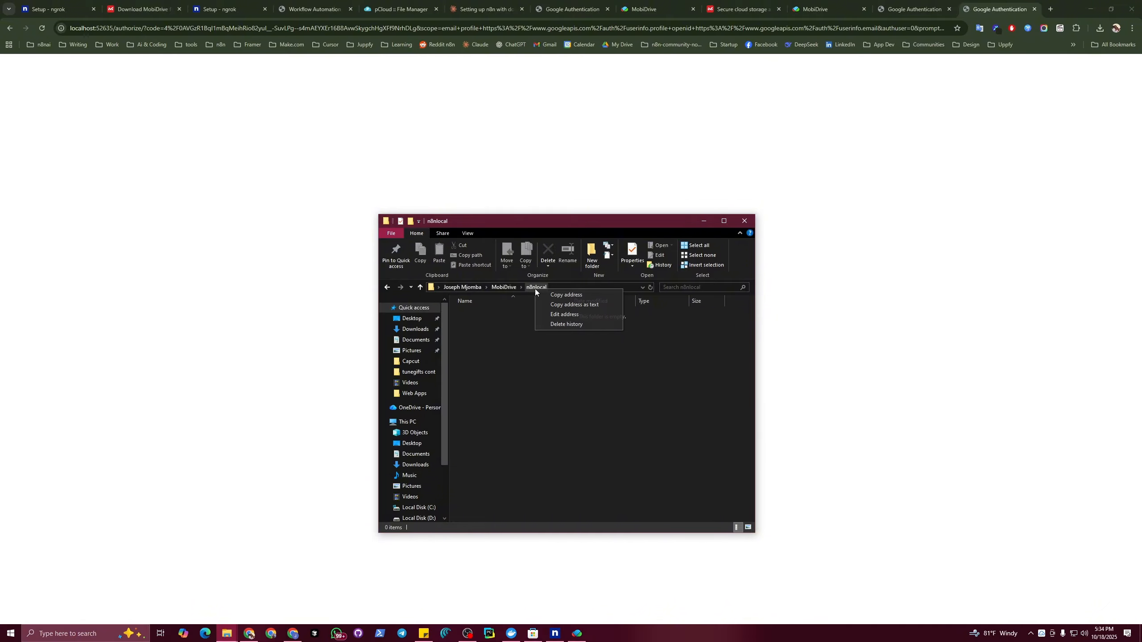
left_click(561, 296)
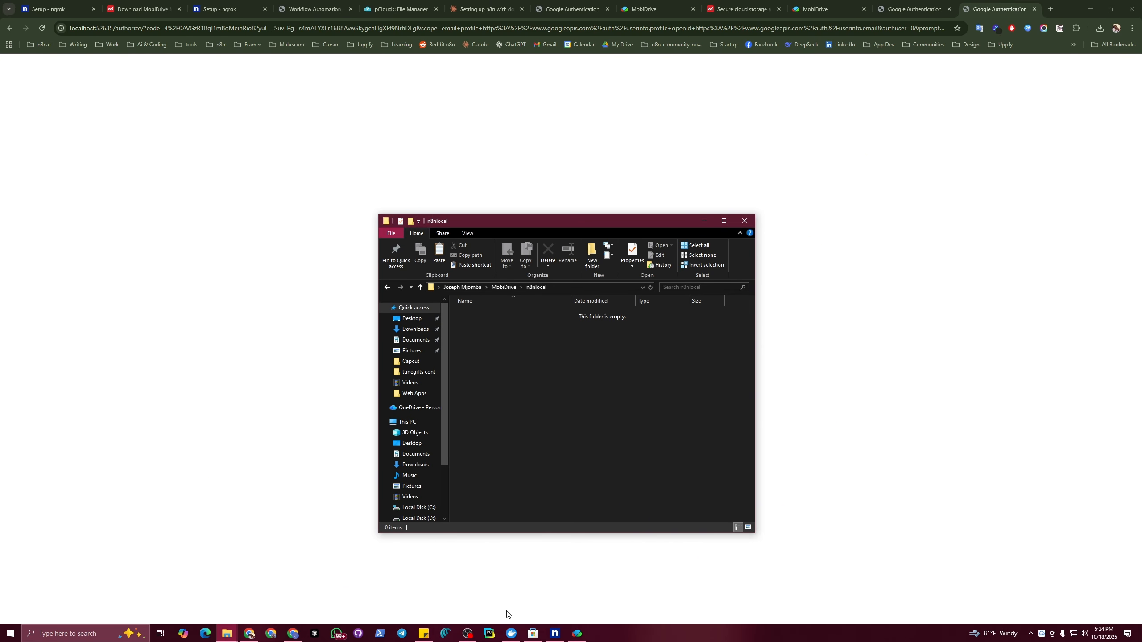
In Docker Desktop, set up a new container from the latest n8nio/n8n image, named n8n, with host port 5678.
left_click(515, 634)
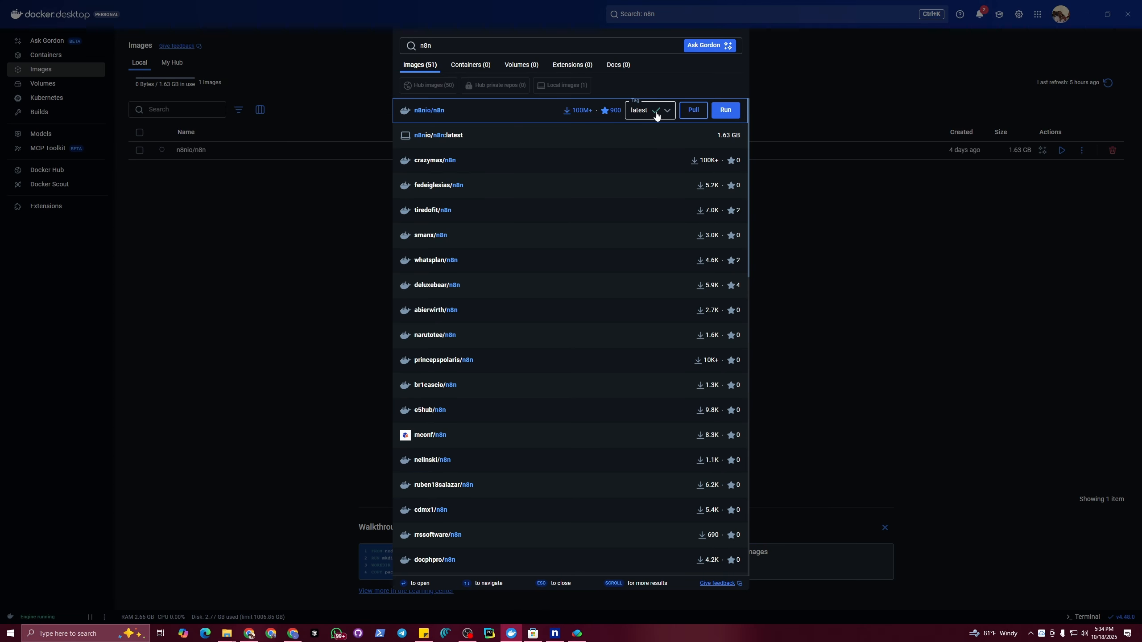
left_click(726, 110)
left_click(691, 317)
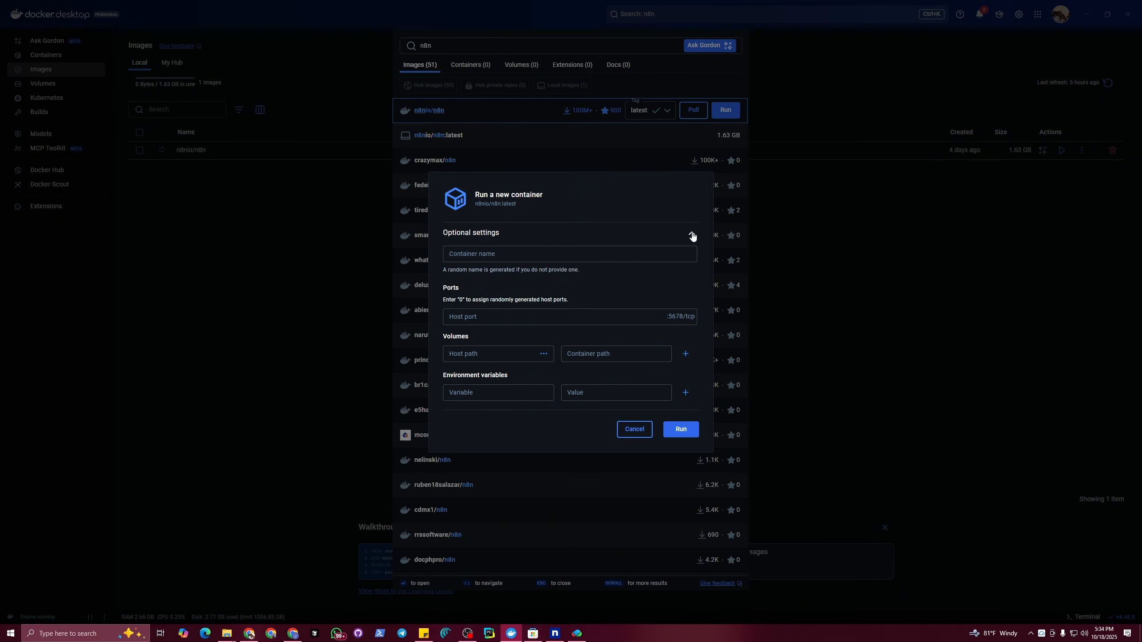
left_click(509, 257)
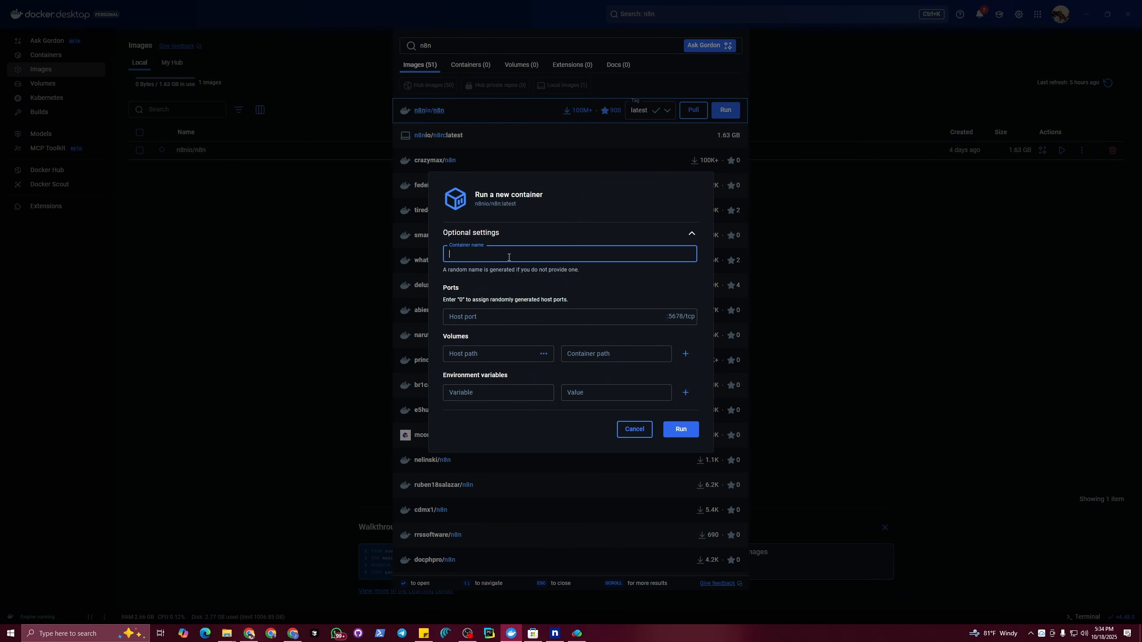
type("n8n")
left_click(492, 318)
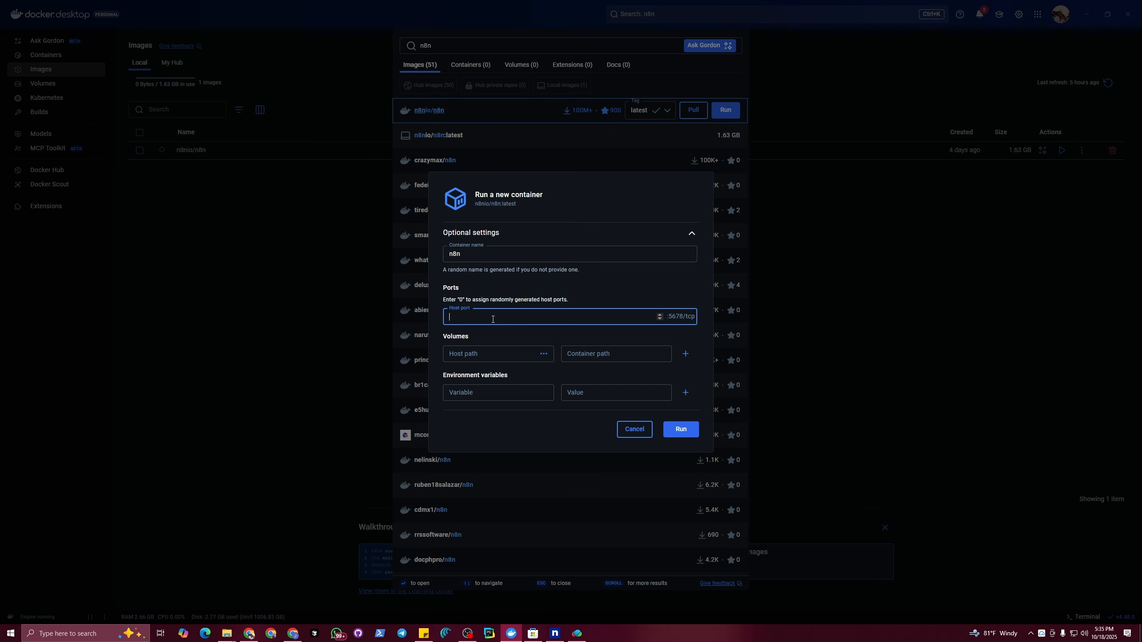
type("678")
Map the container's volume from the copied MobiDrive n8nlocal folder path to the container path /home/node/.n8n.
left_click(500, 355)
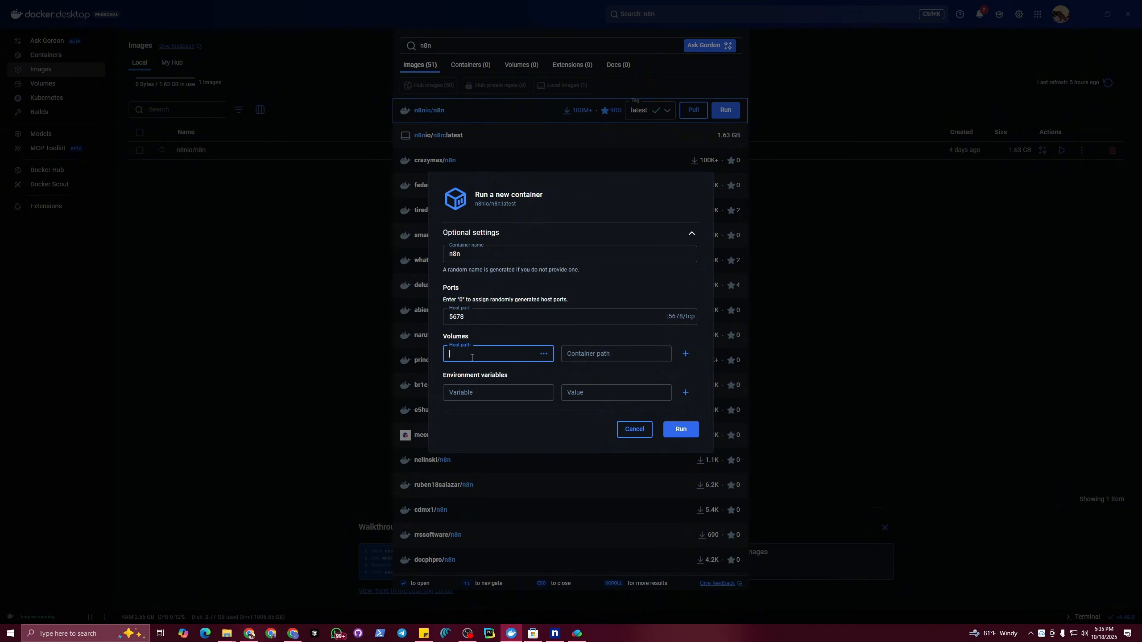
key("ctrl+v")
key("ctrl+a")
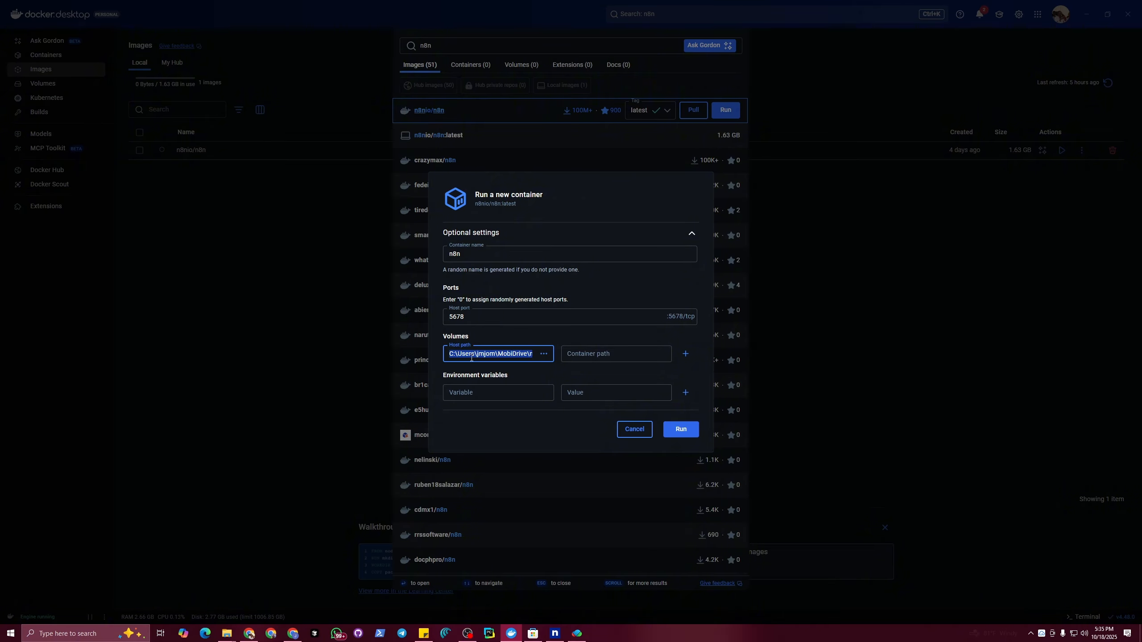
left_click(471, 356)
left_click_drag(450, 354, 524, 354)
left_click(524, 354)
left_click(593, 355)
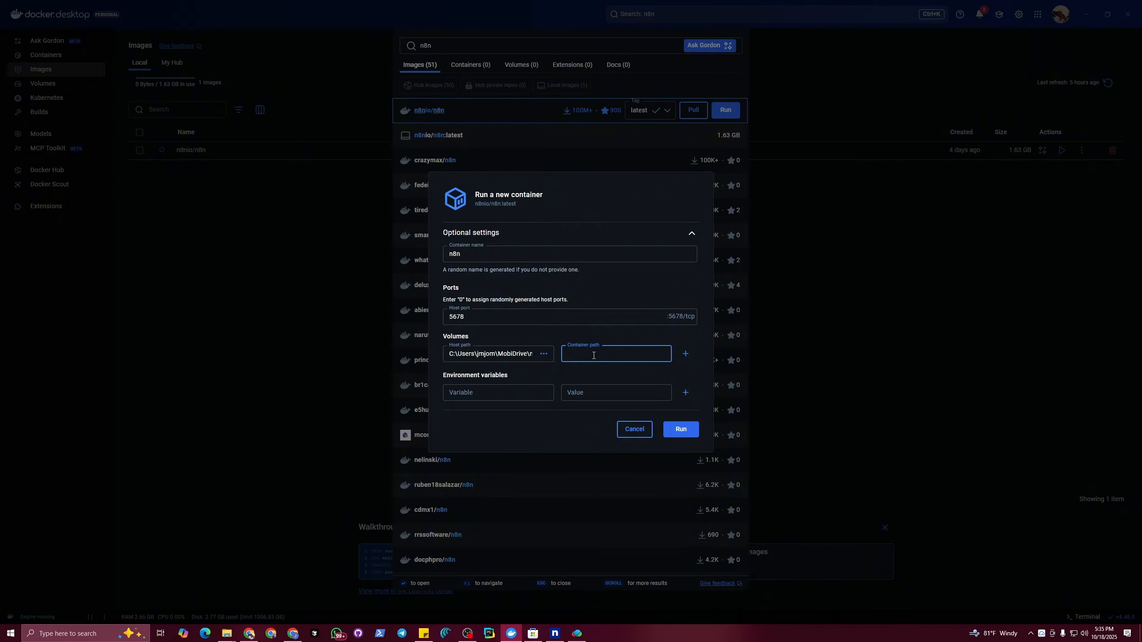
type("/home/node/.n8n")
left_click_drag(571, 357, 564, 357)
left_click(632, 355)
Switch to the ngrok dashboard in the browser and copy the dev domain's link address for the container's environment variables.
left_click(606, 393)
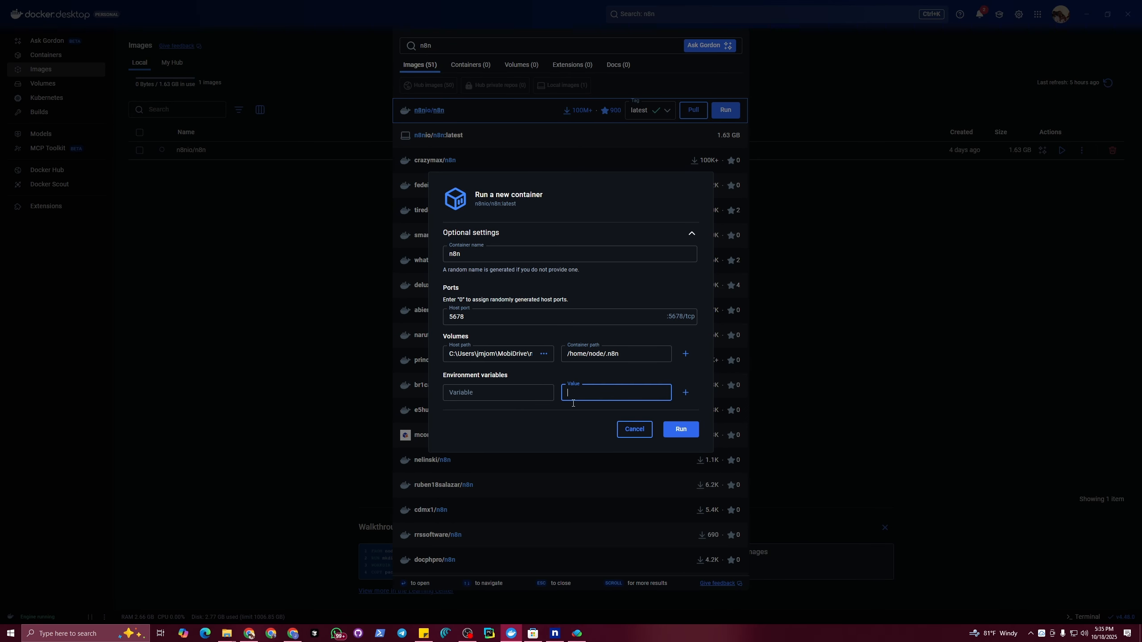
left_click(510, 393)
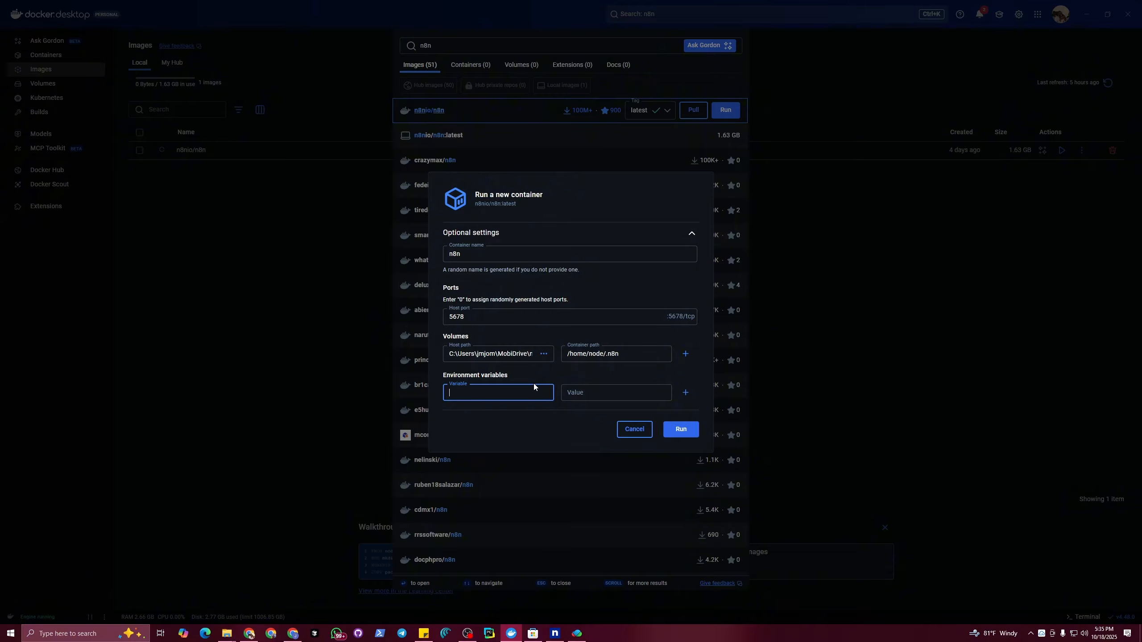
left_click(599, 394)
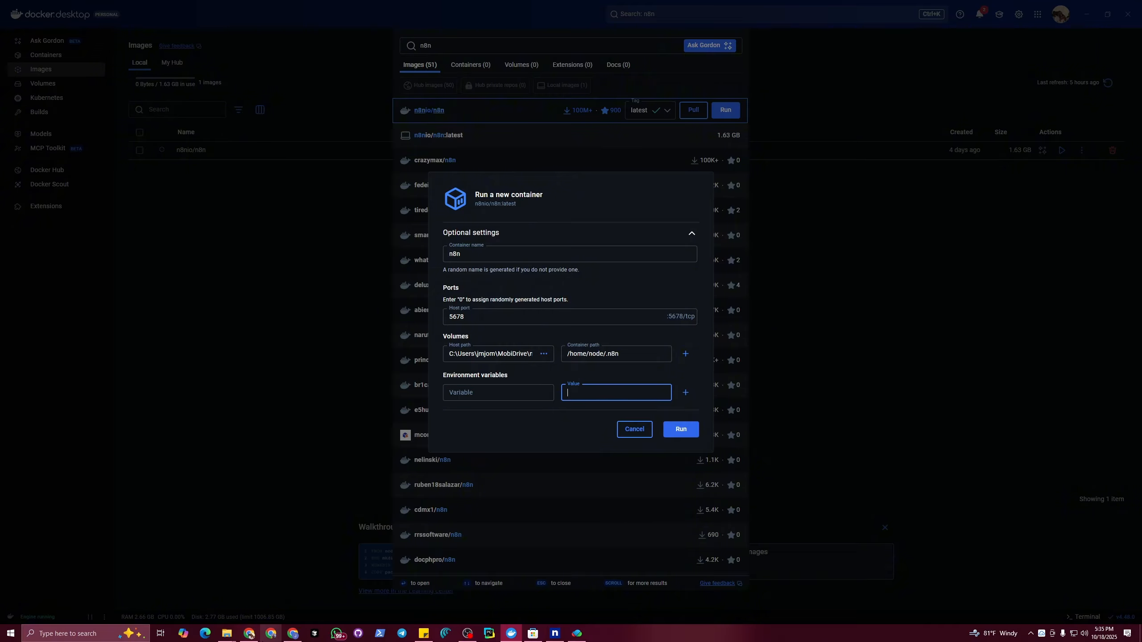
left_click(250, 633)
left_click(220, 10)
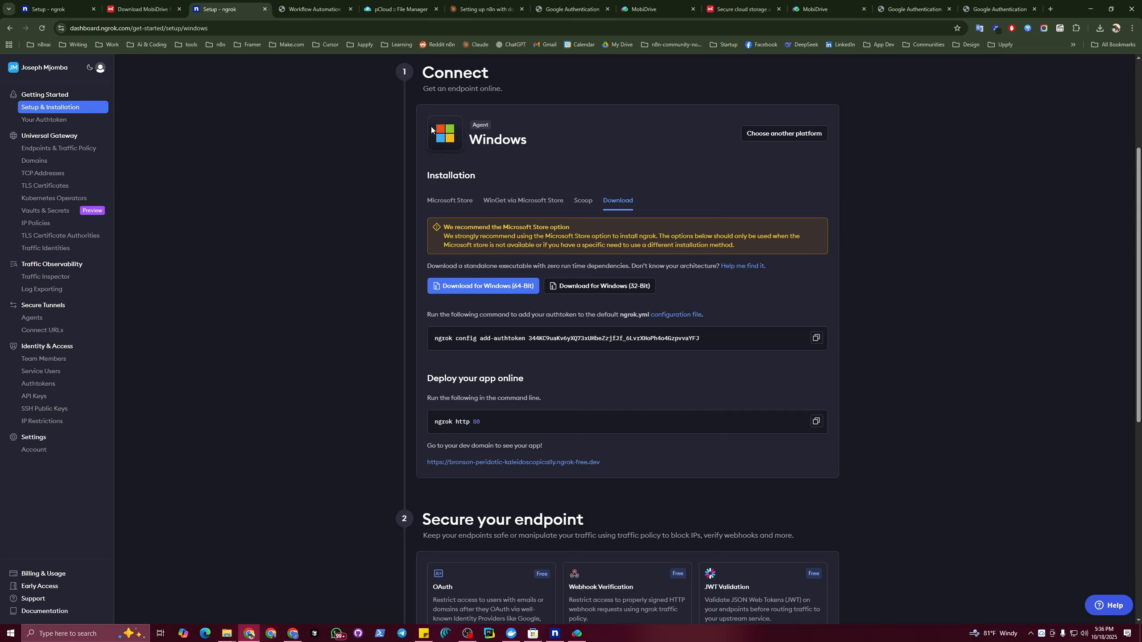
left_click_drag(422, 76, 548, 80)
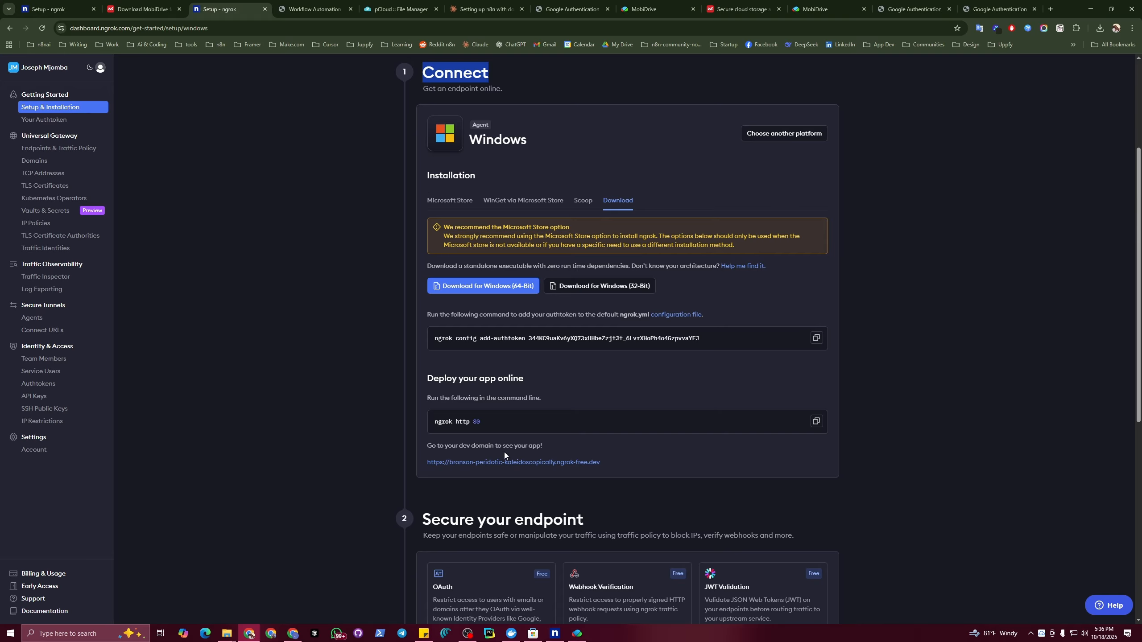
left_click(556, 350)
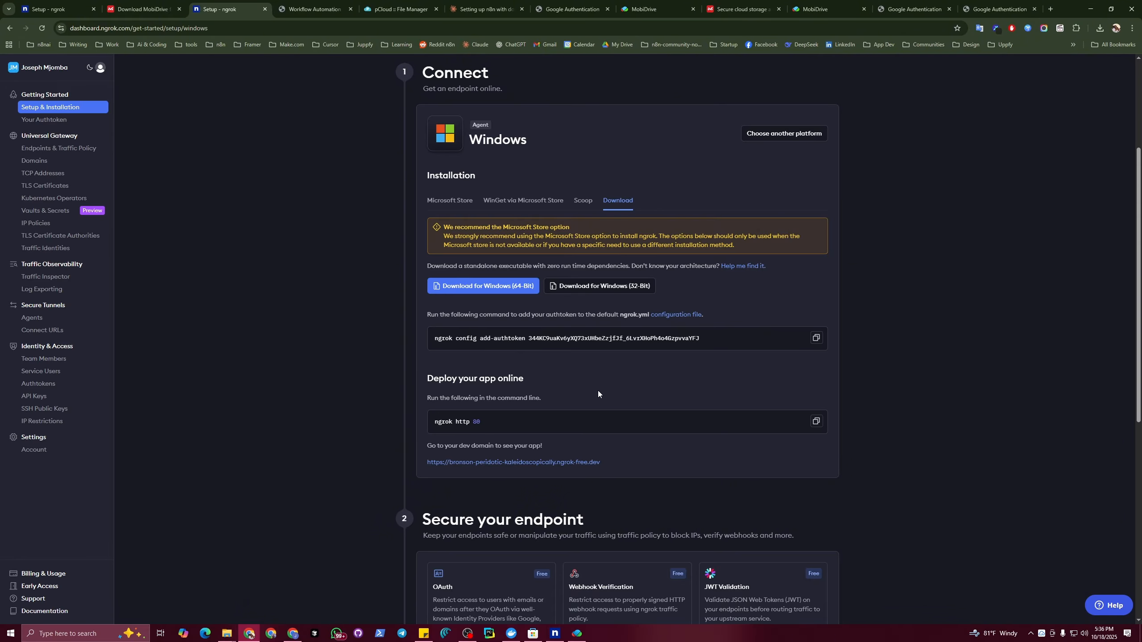
right_click(472, 467)
left_click(517, 547)
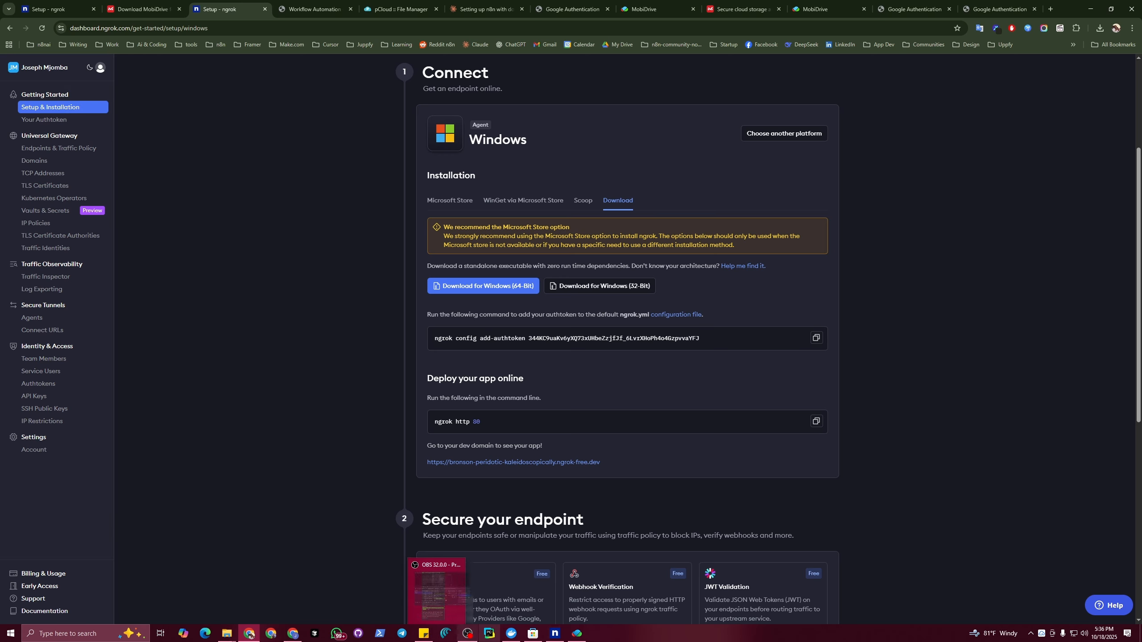
In Docker Desktop, run the container with environment variables for the ngrok editor and webhook URLs, filesystem binary data mode and community packages set to true.
mouse_move(518, 638)
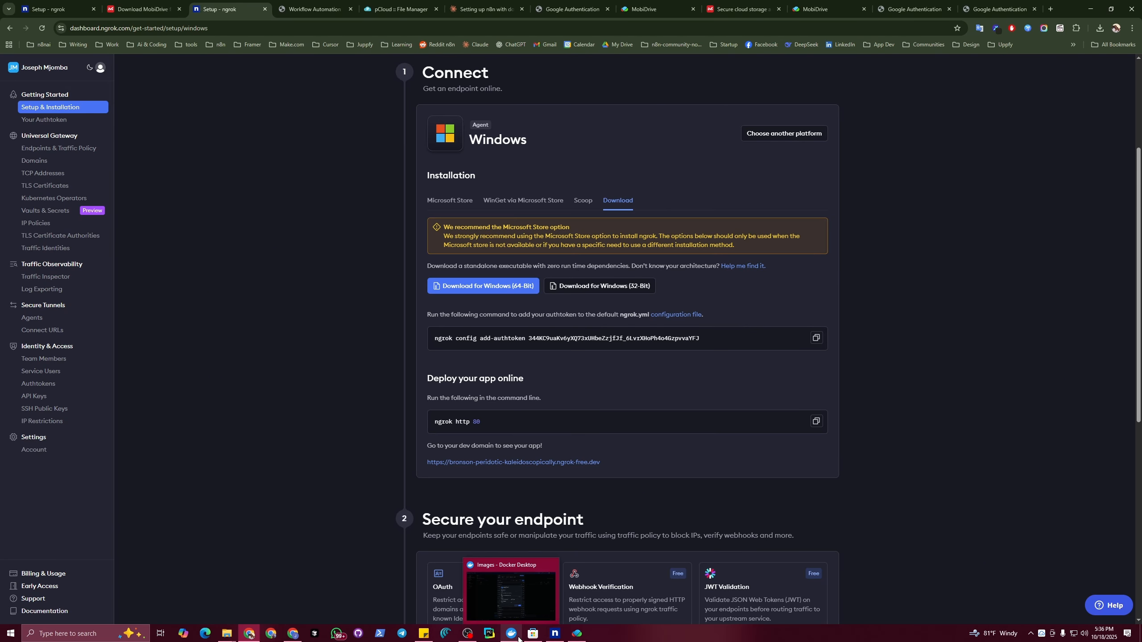
left_click(517, 640)
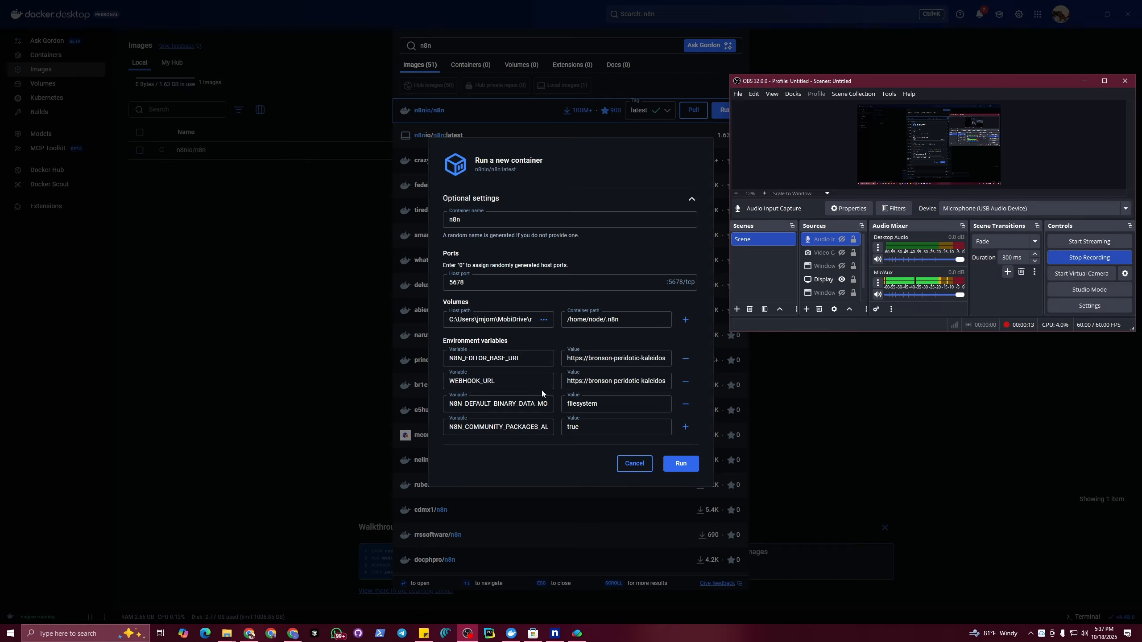
left_click(557, 341)
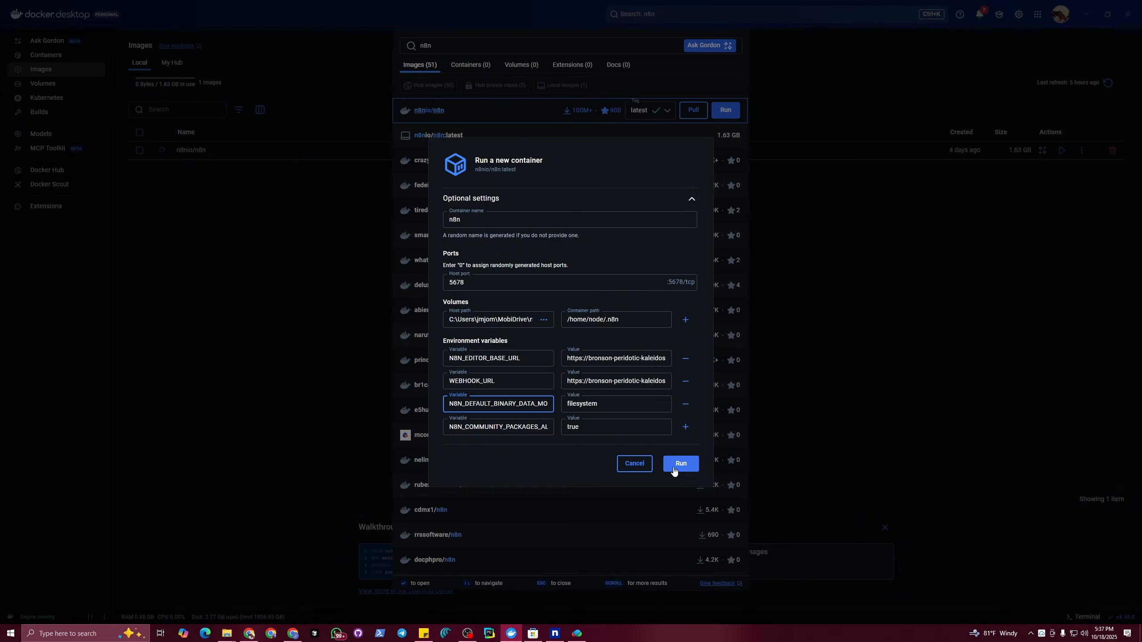
left_click(684, 464)
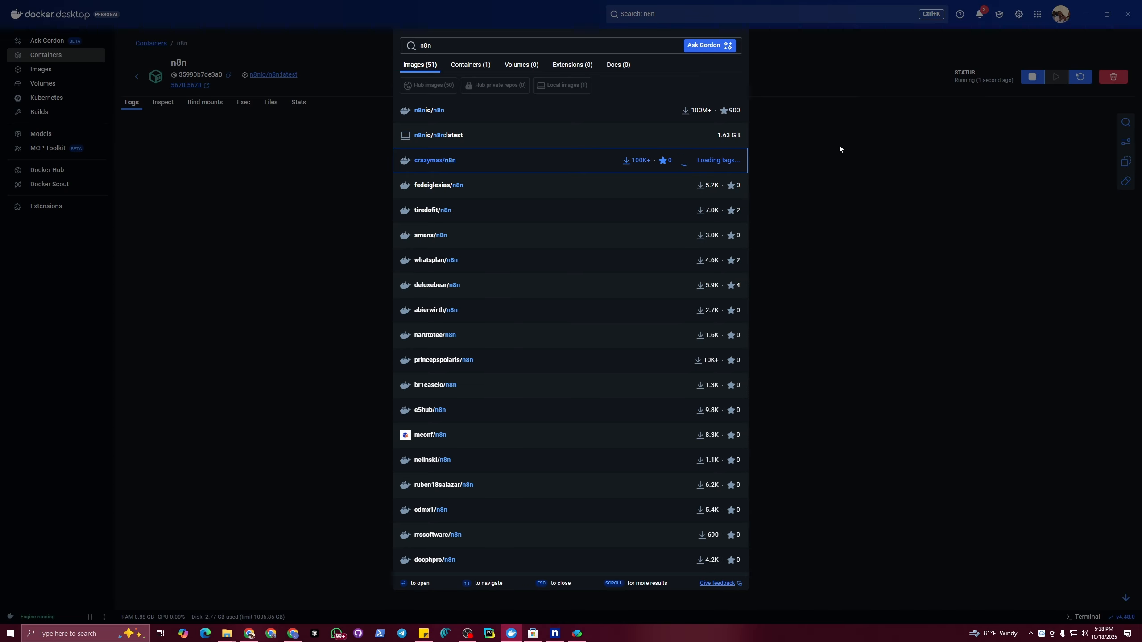
Close the image search and open the n8n editor through the ngrok link in the container's logs.
left_click(675, 46)
left_click(752, 135)
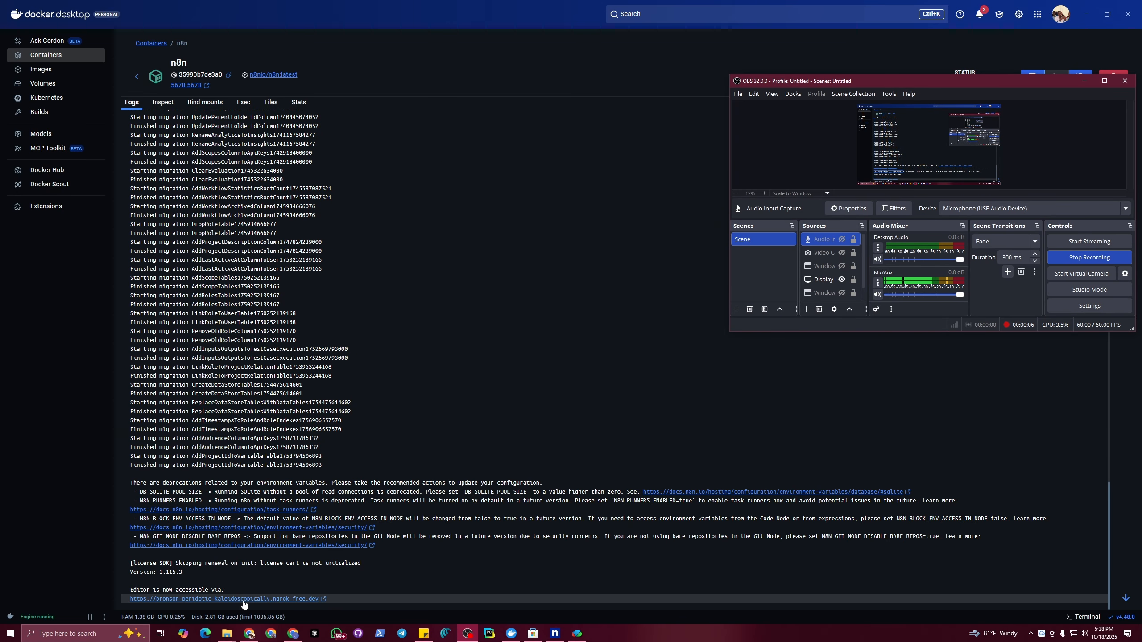
left_click(243, 599)
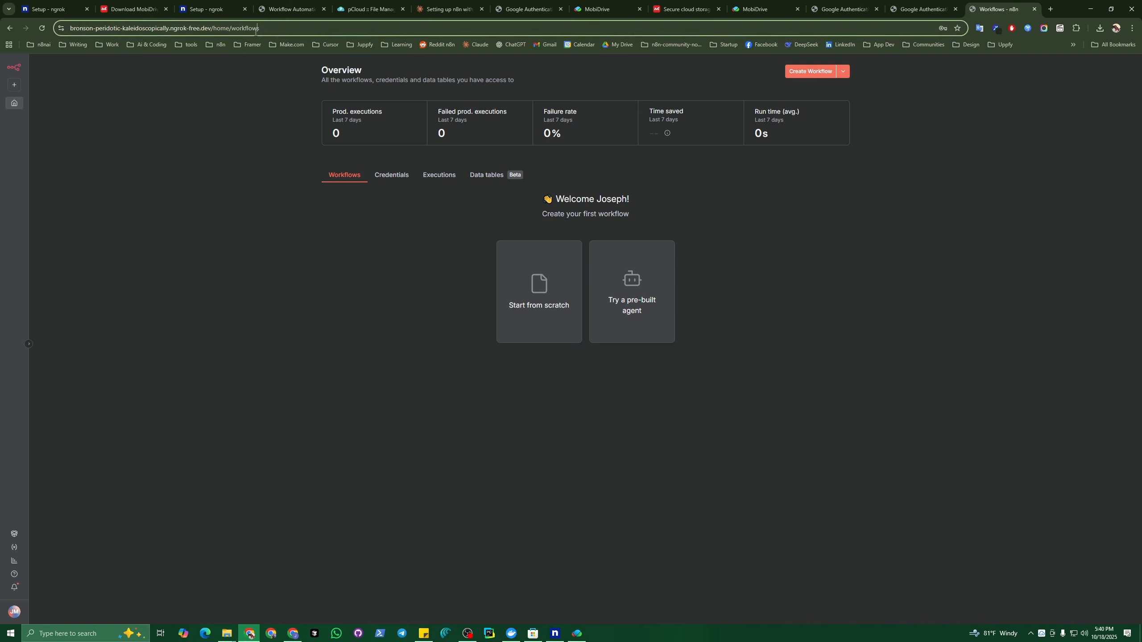
Check the contents of the MobiDrive n8nlocal folder in File Explorer and return to the n8n overview in the browser.
left_click(226, 634)
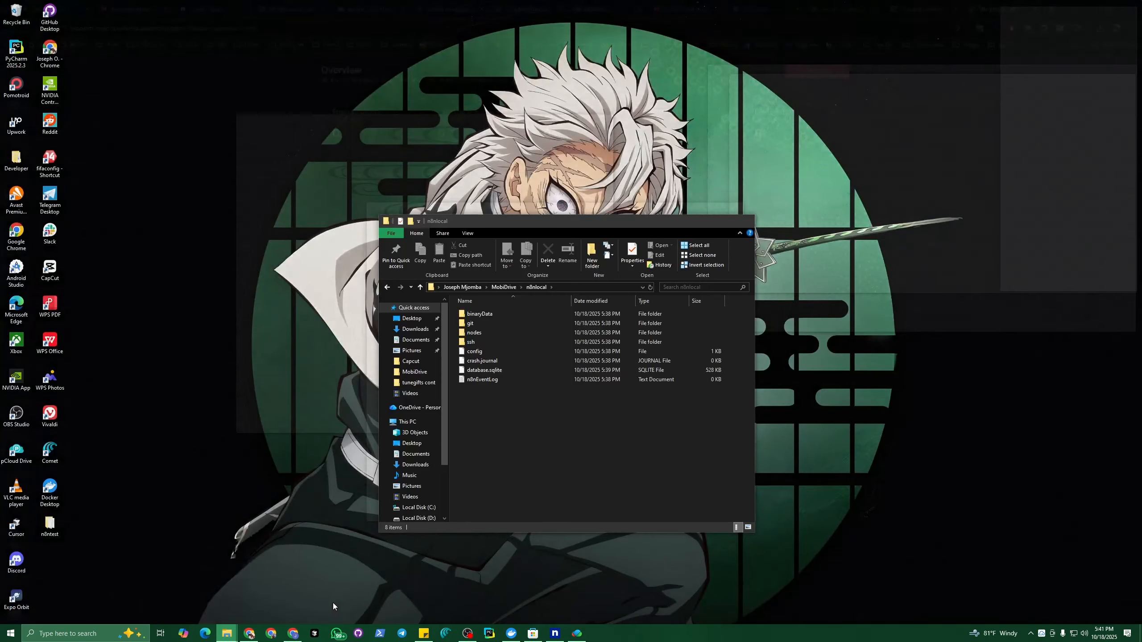
left_click(333, 603)
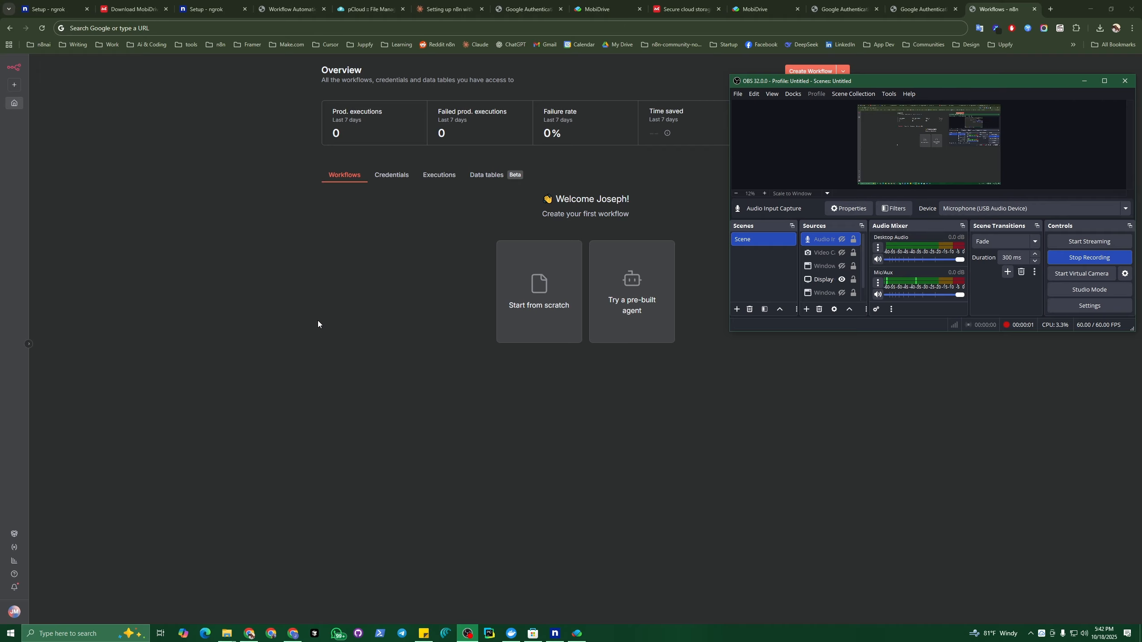
left_click(316, 321)
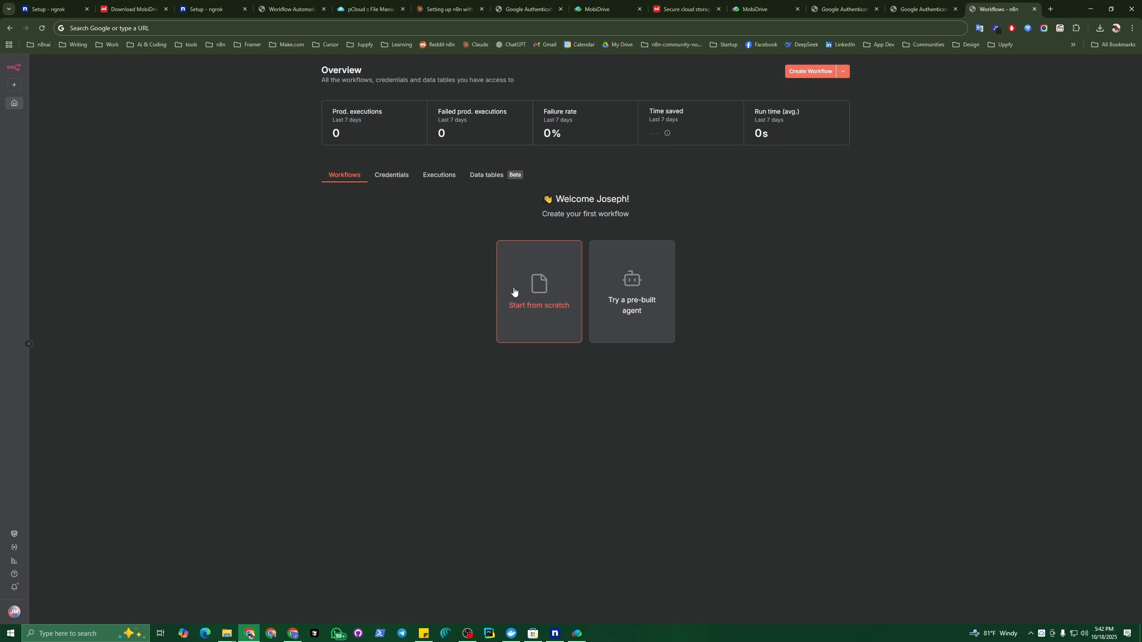
Start a new workflow from scratch and add a Webhook trigger node to it.
left_click(534, 291)
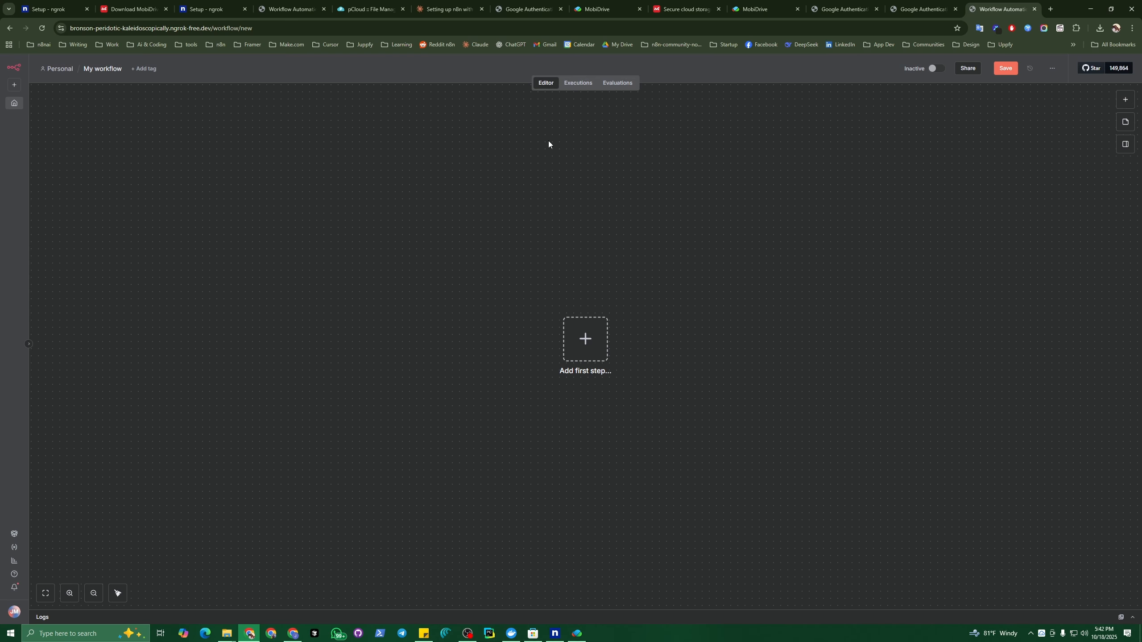
left_click(1125, 103)
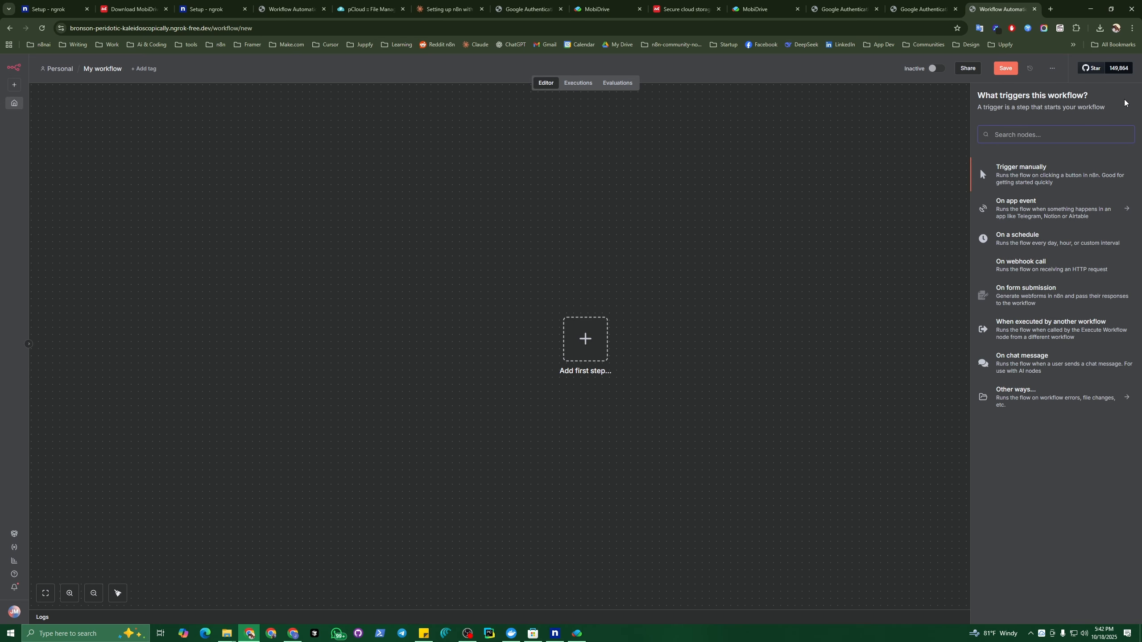
type("webhook")
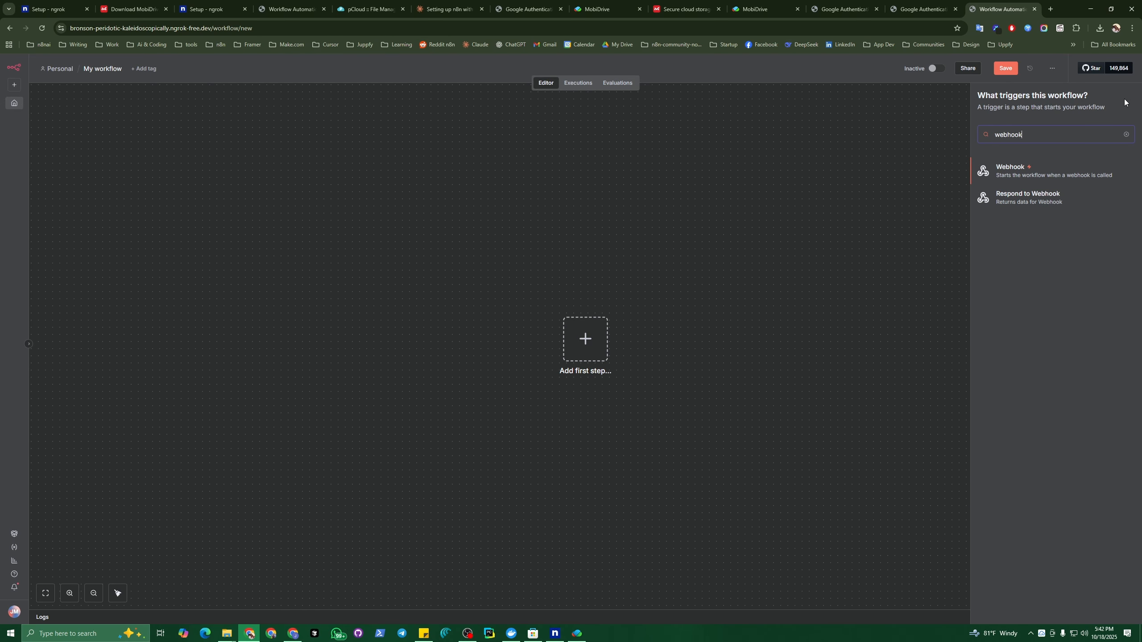
left_click(1062, 168)
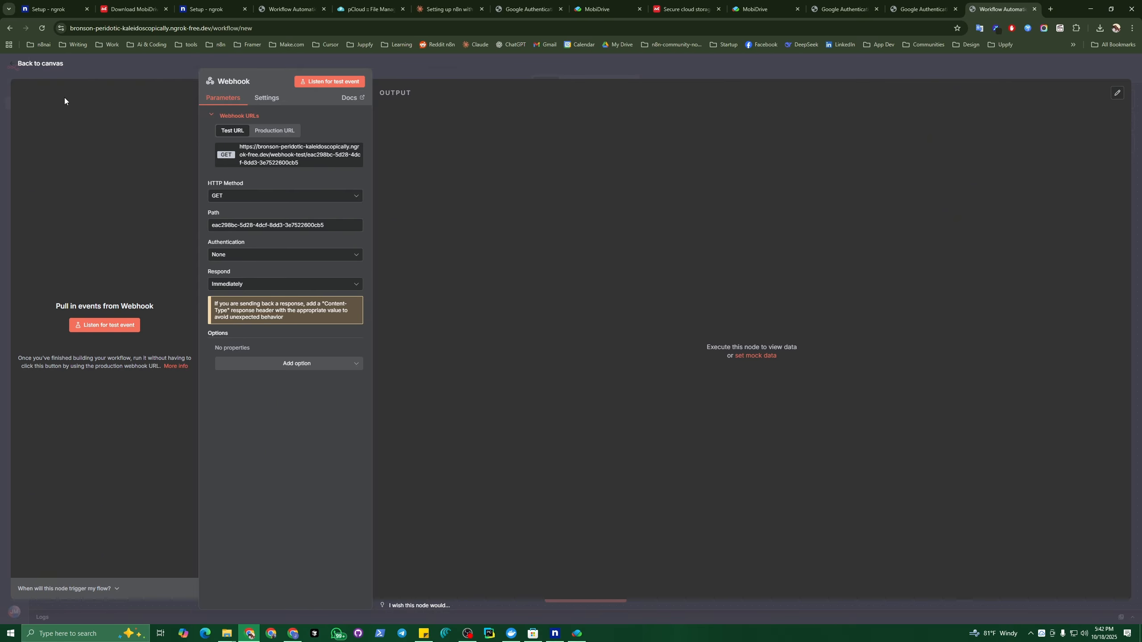
left_click(45, 66)
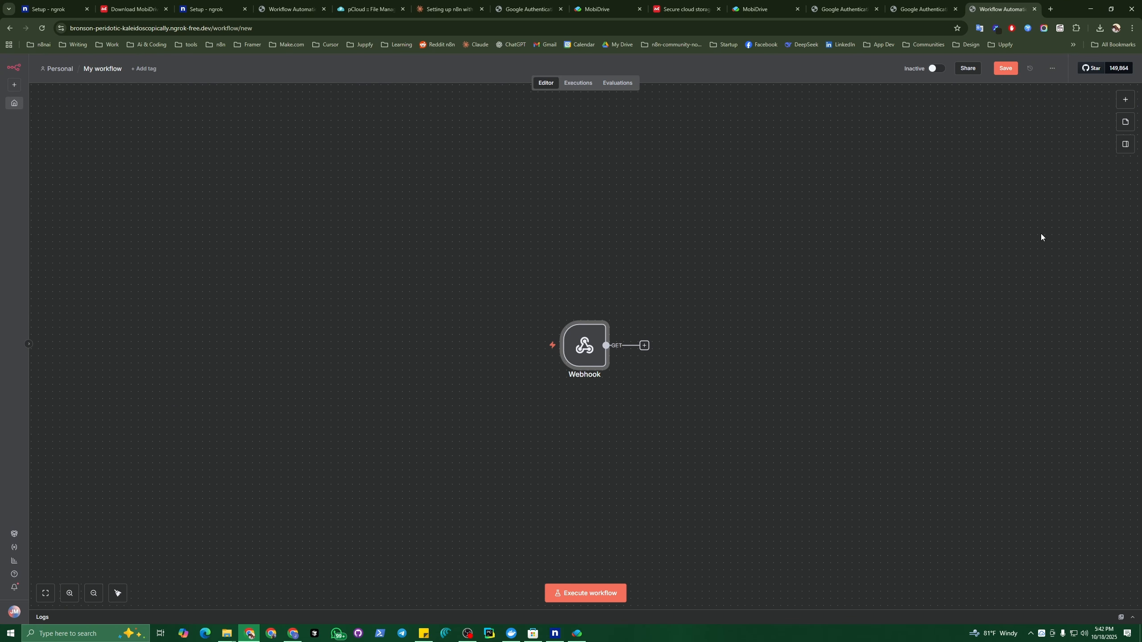
Add a Google Sheets node with the Create spreadsheet action after the Webhook node.
left_click(1122, 100)
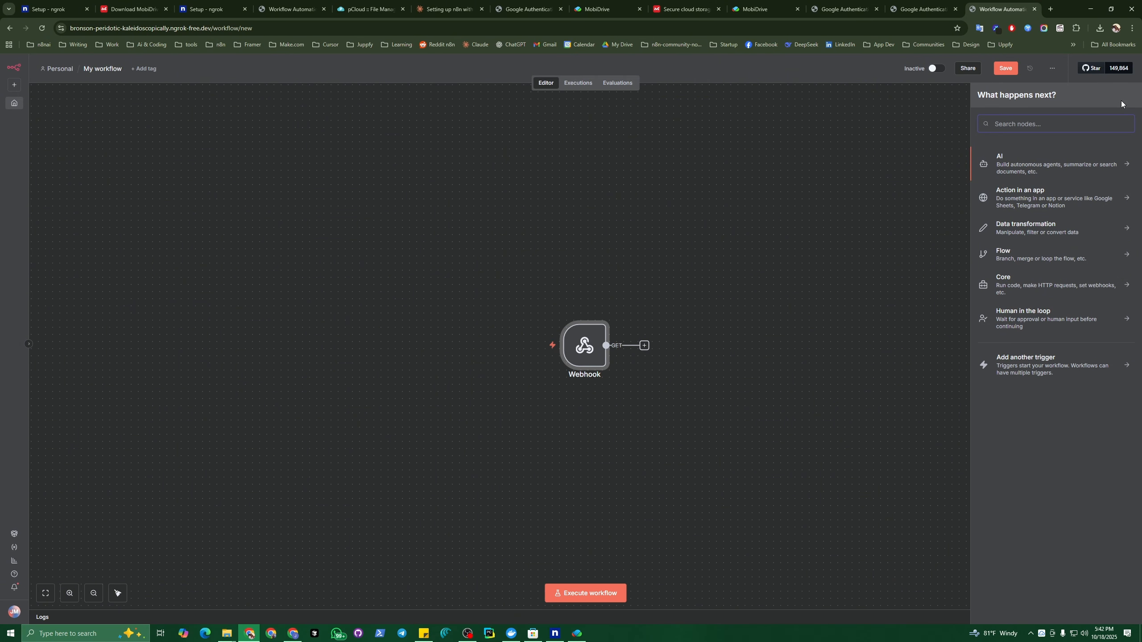
type("googl")
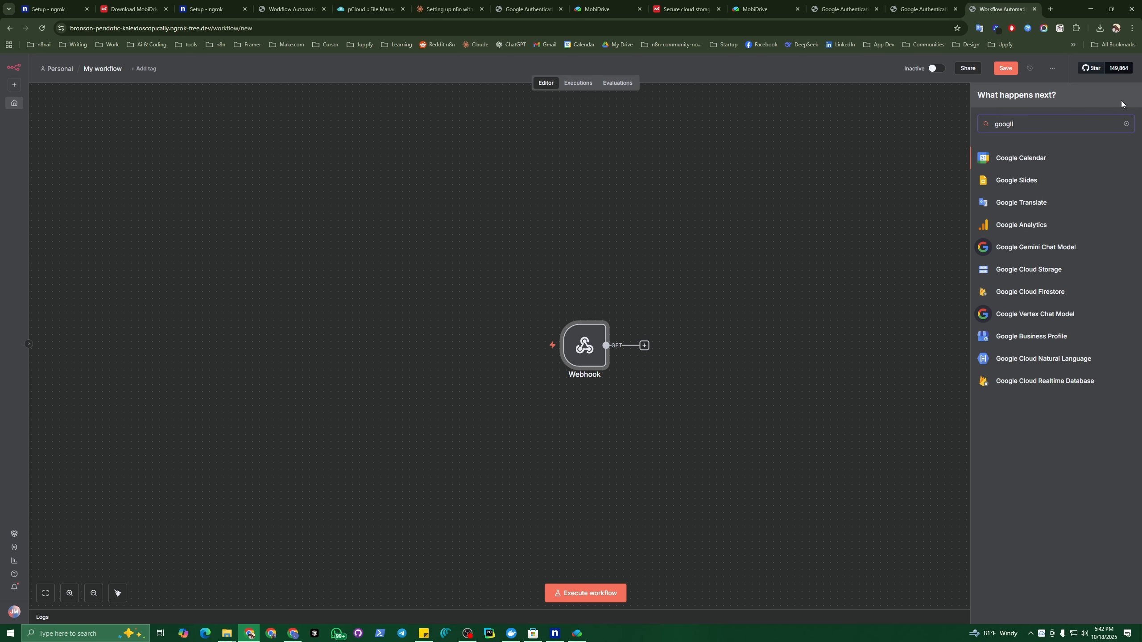
key("BackSpace")
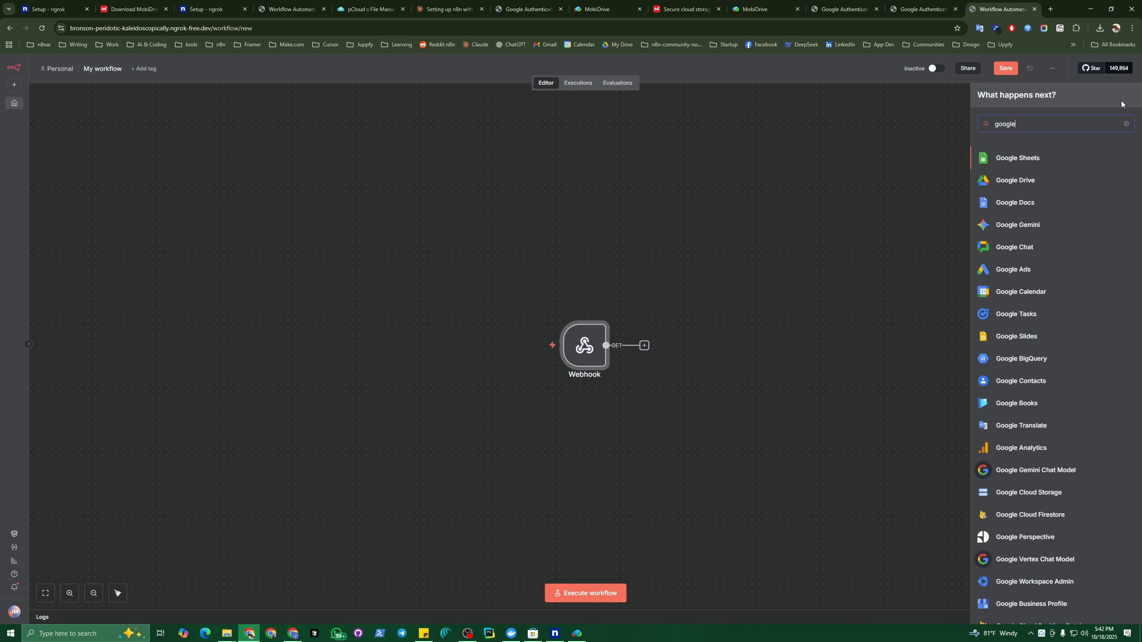
left_click(1019, 159)
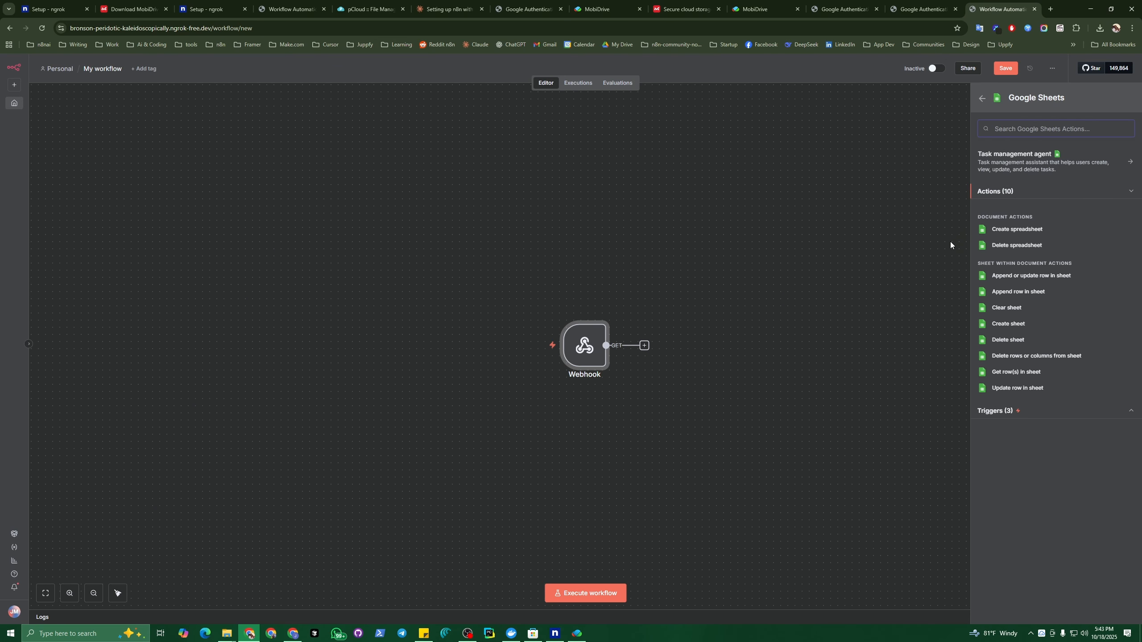
left_click(998, 231)
Open a new Google Sheets credential to examine its OAuth redirect URL, and discard it without saving.
left_click(525, 159)
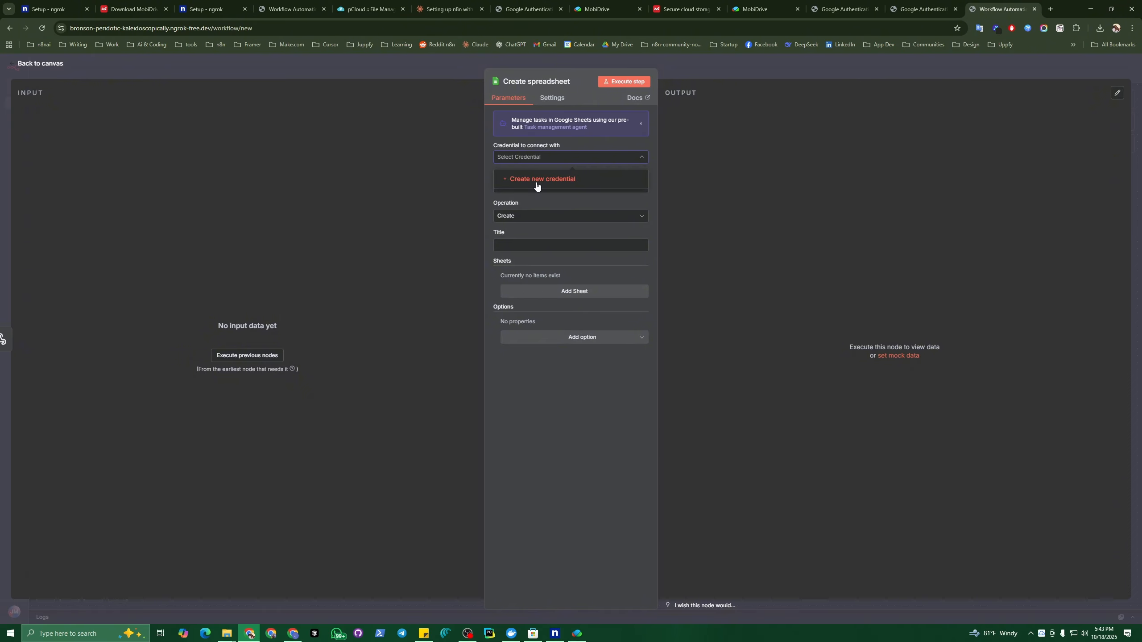
left_click(539, 179)
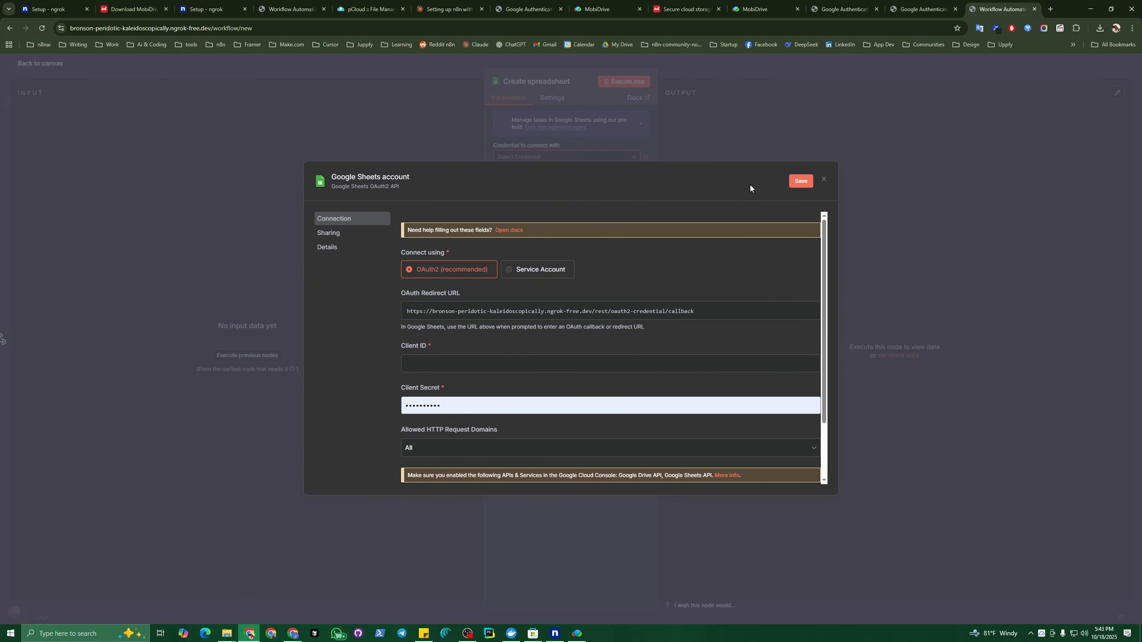
left_click(823, 180)
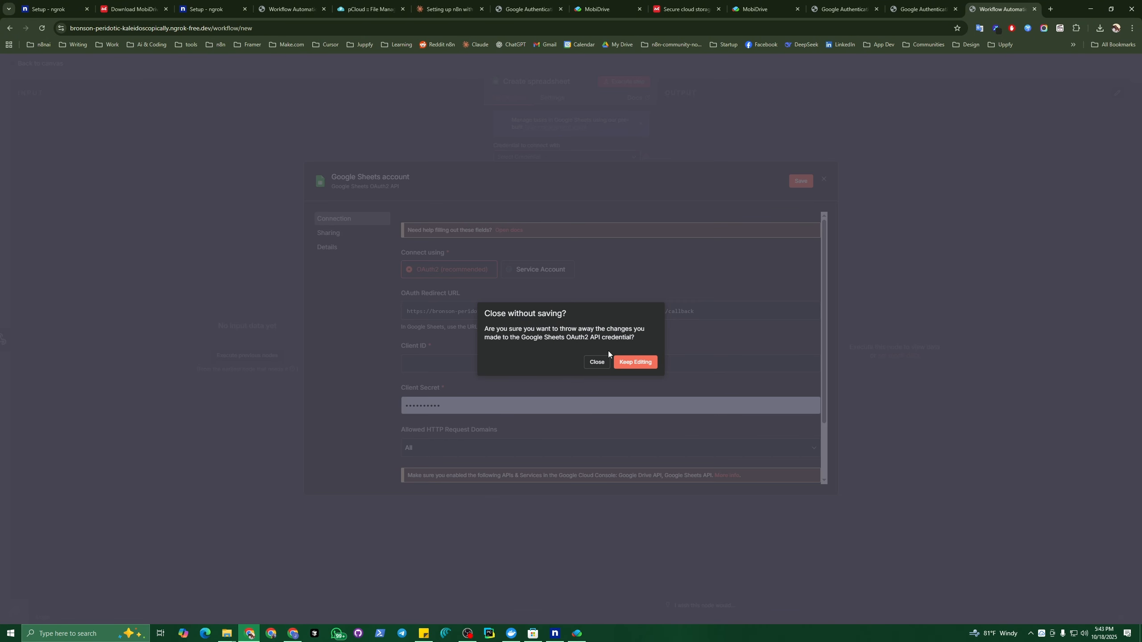
left_click(597, 362)
Return to the canvas, save the workflow and open the Personal project's workflow list.
left_click(30, 63)
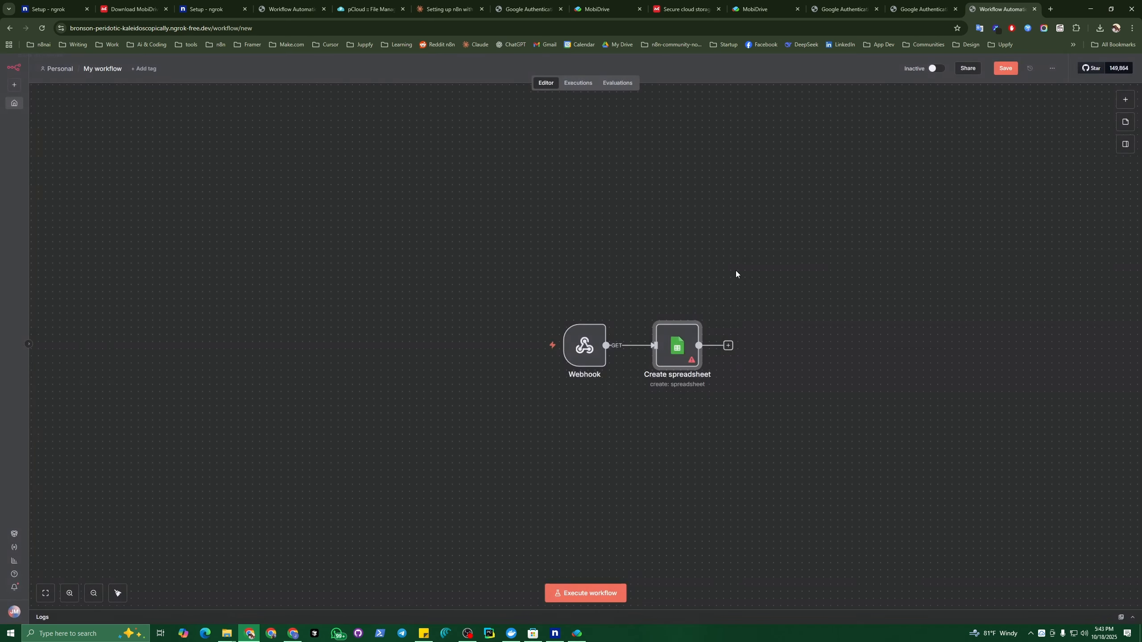
left_click(1004, 69)
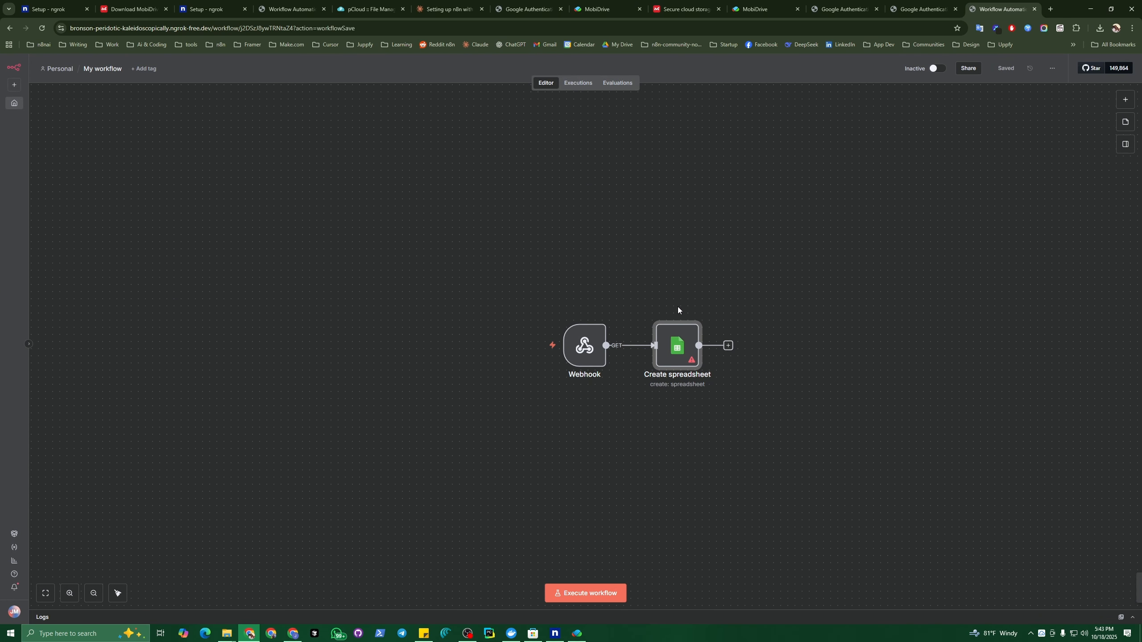
left_click(59, 69)
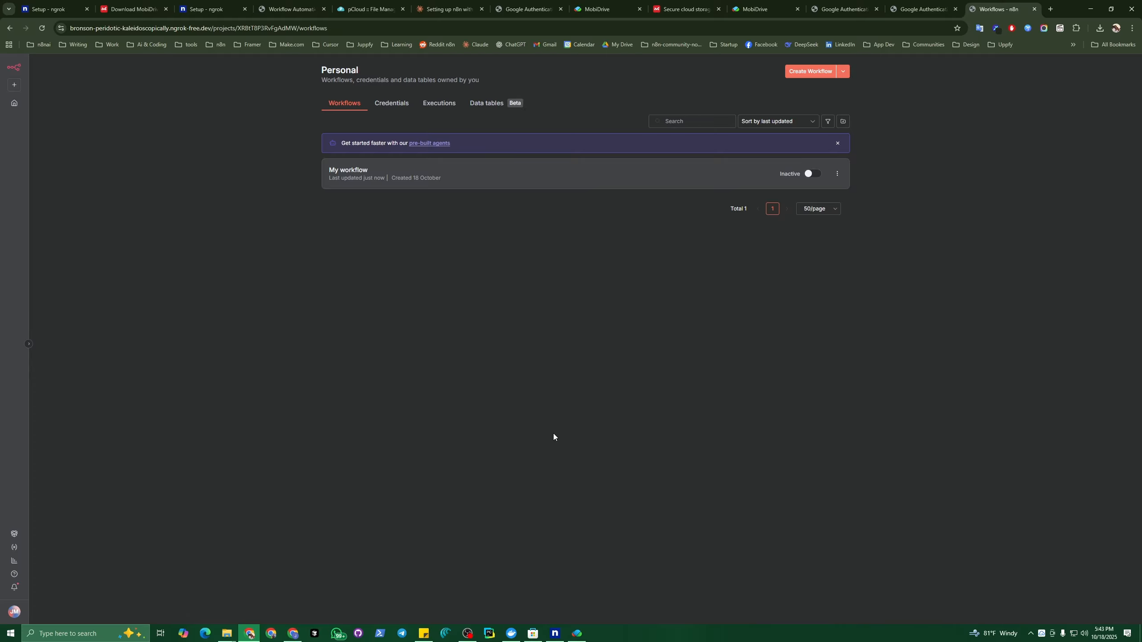
Bring up the MobiDrive folder in File Explorer and examine the folders it holds, including n8nlocal.
left_click(233, 634)
left_click(323, 605)
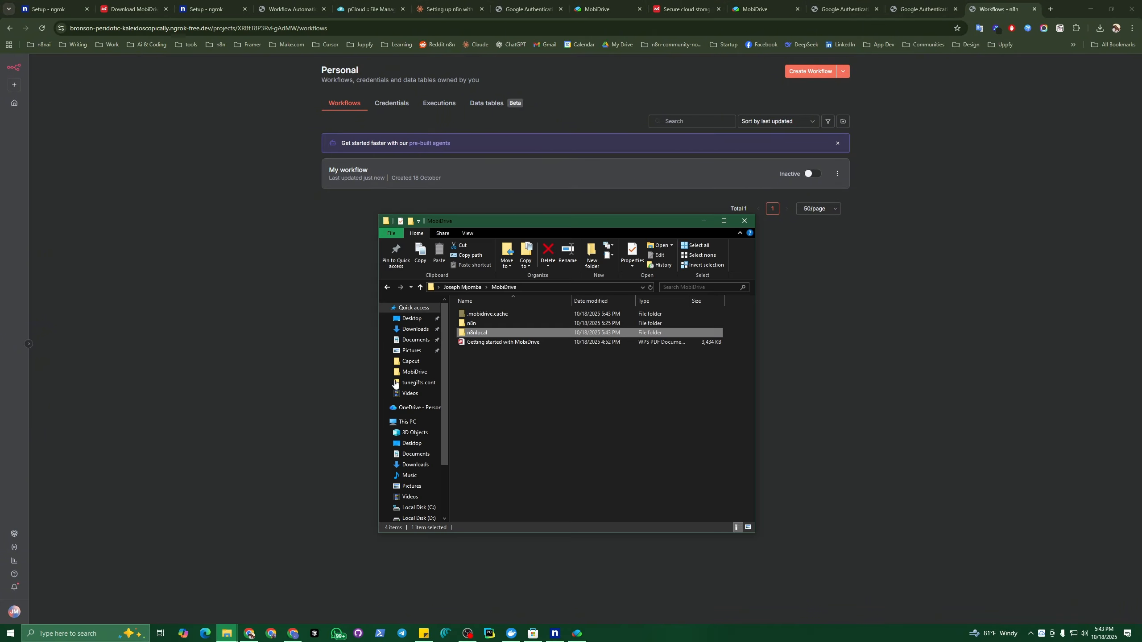
left_click(568, 438)
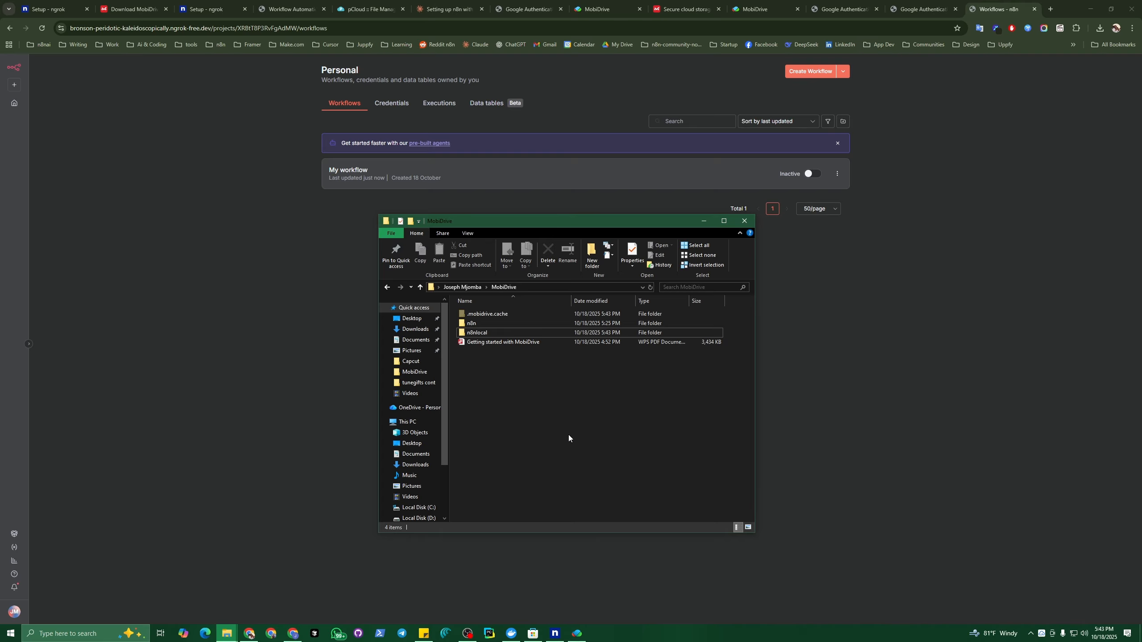
left_click_drag(510, 391, 502, 316)
left_click(503, 424)
left_click_drag(500, 394, 487, 314)
left_click(547, 416)
left_click(607, 9)
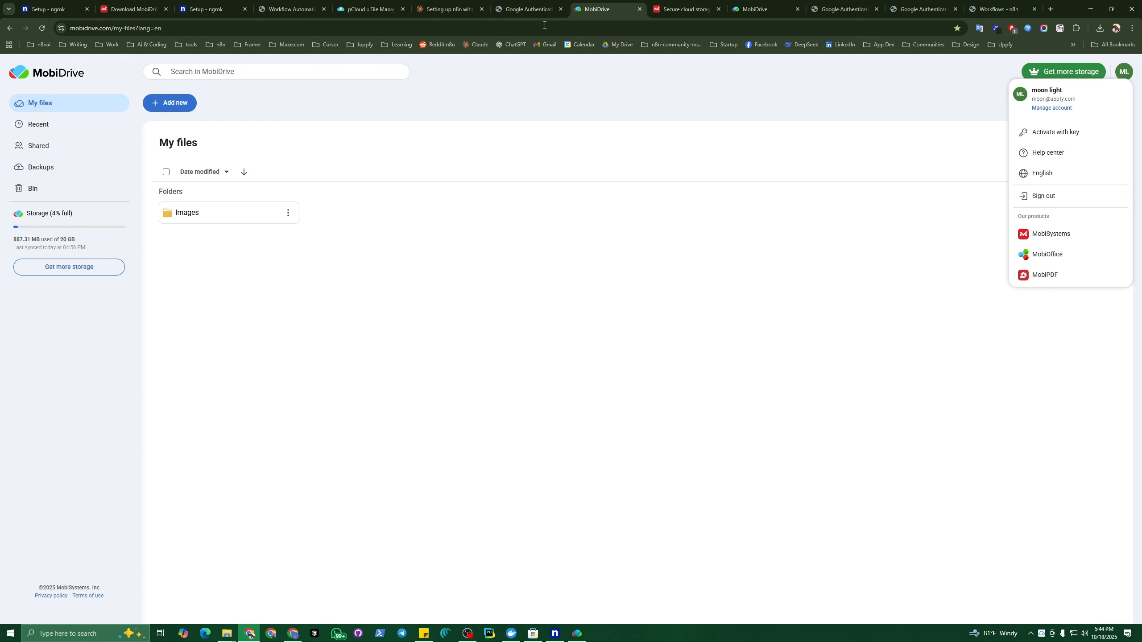
left_click(105, 29)
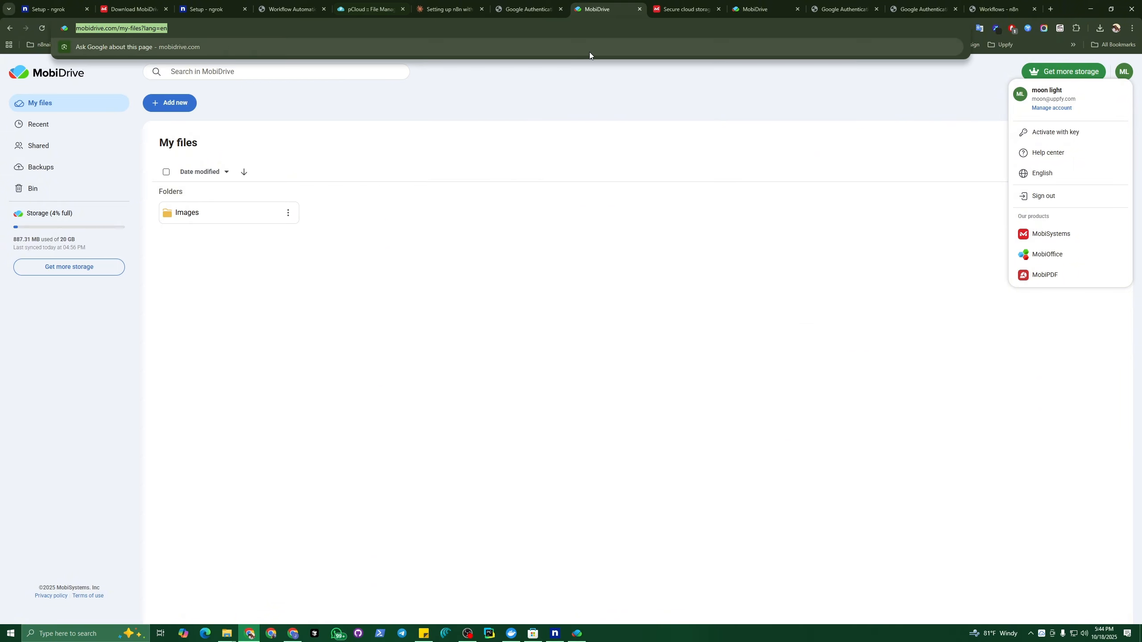
left_click(59, 9)
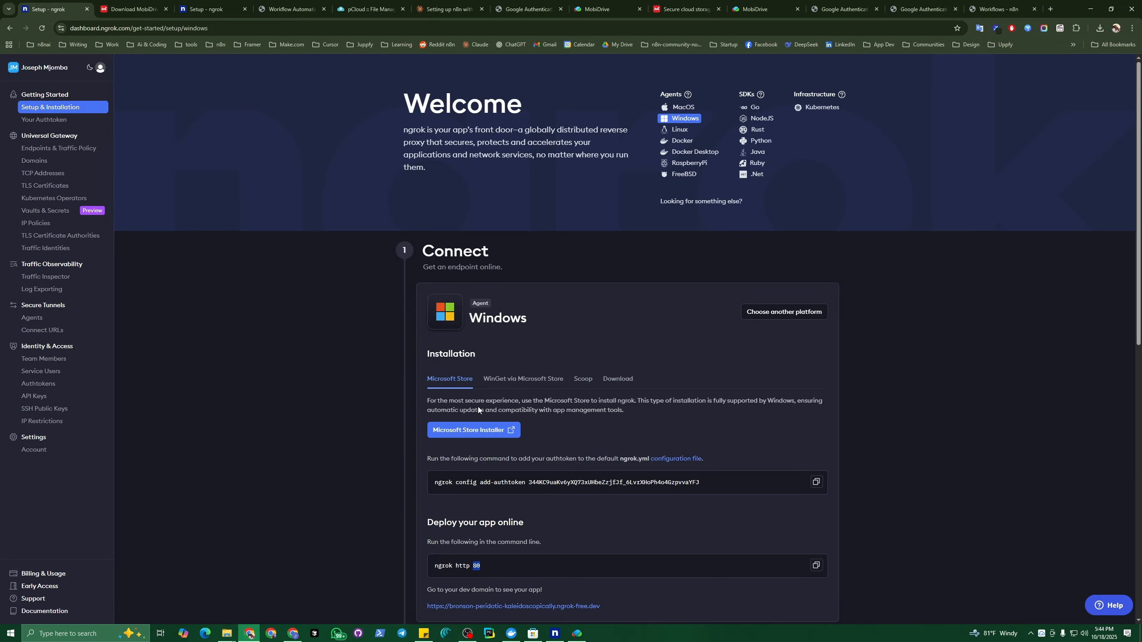
left_click(467, 635)
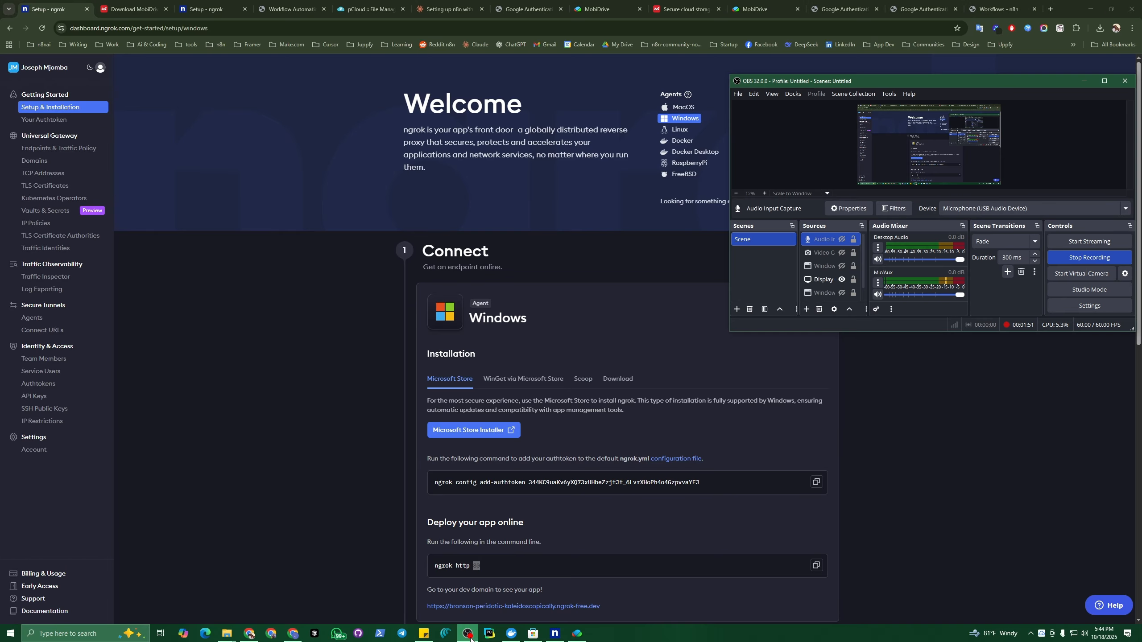
left_click(256, 638)
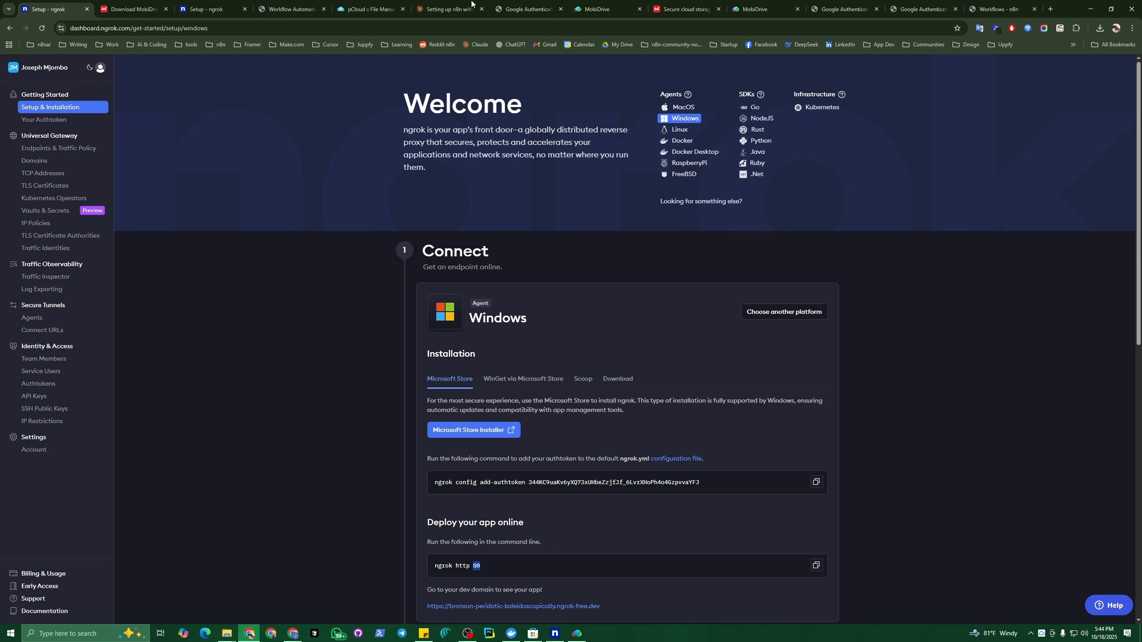
Go to mobidrive.com in the browser tab holding the ngrok setup page.
left_click(289, 28)
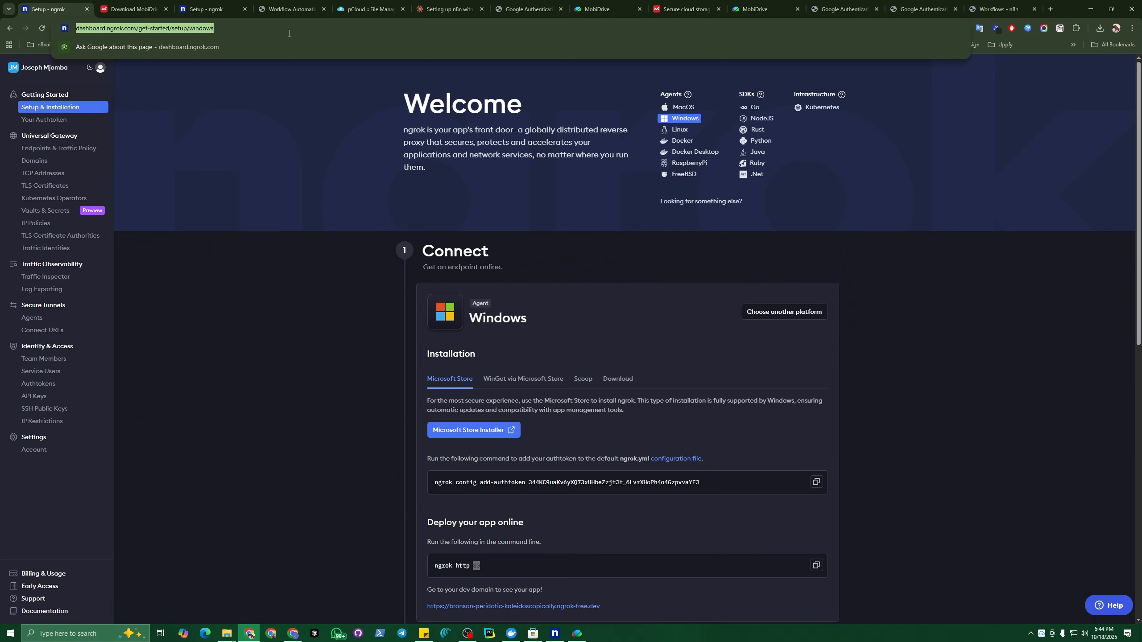
type("mobid")
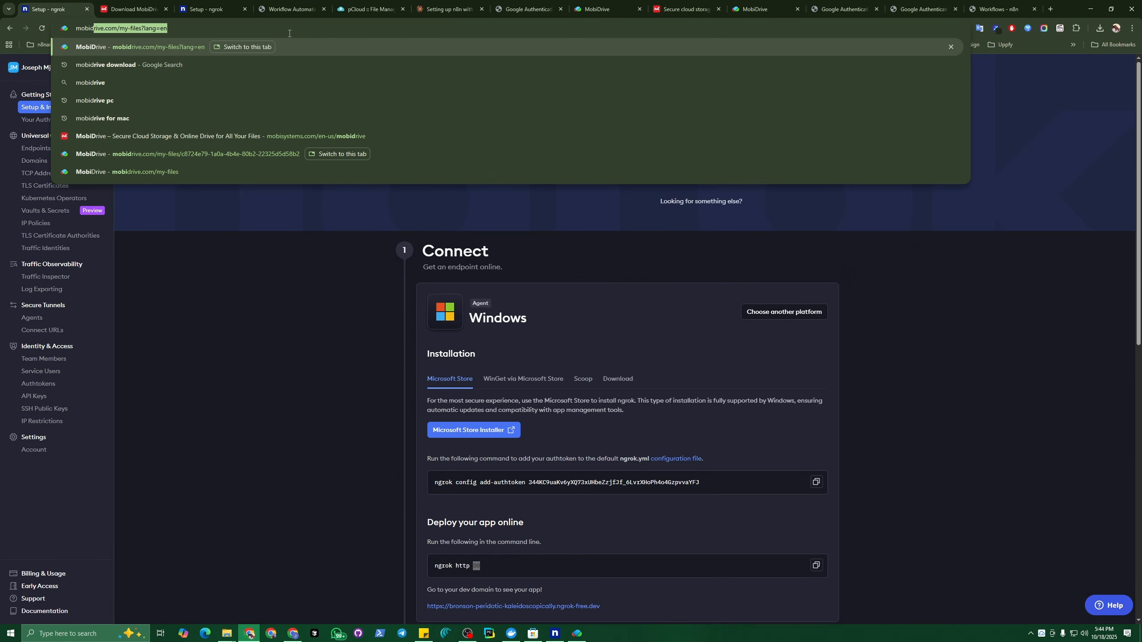
type("rive")
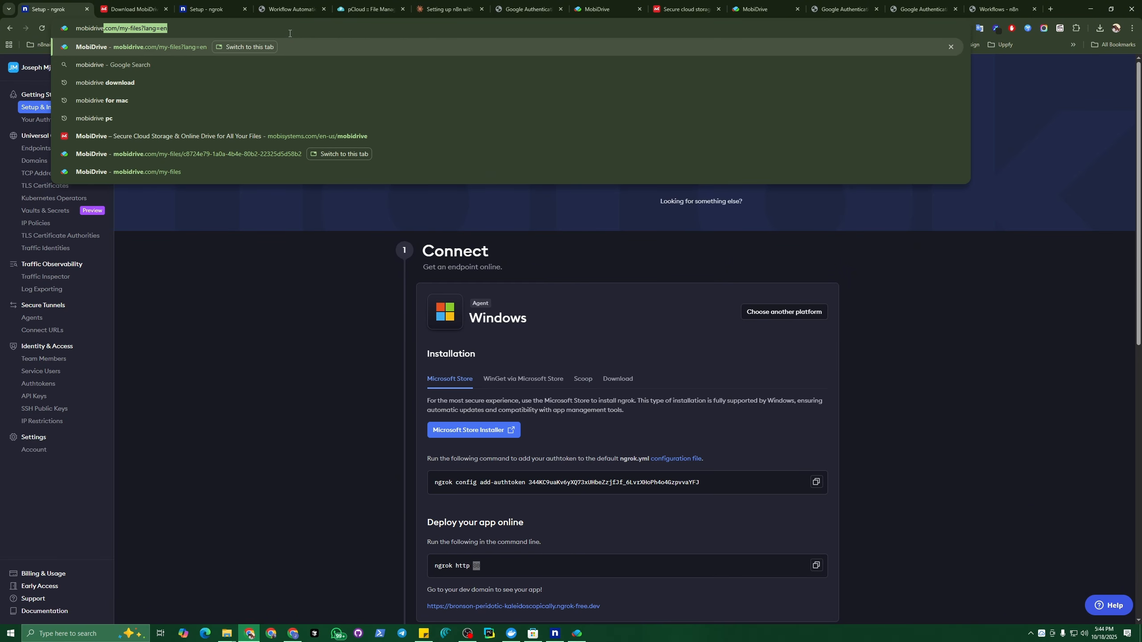
key("BackSpace")
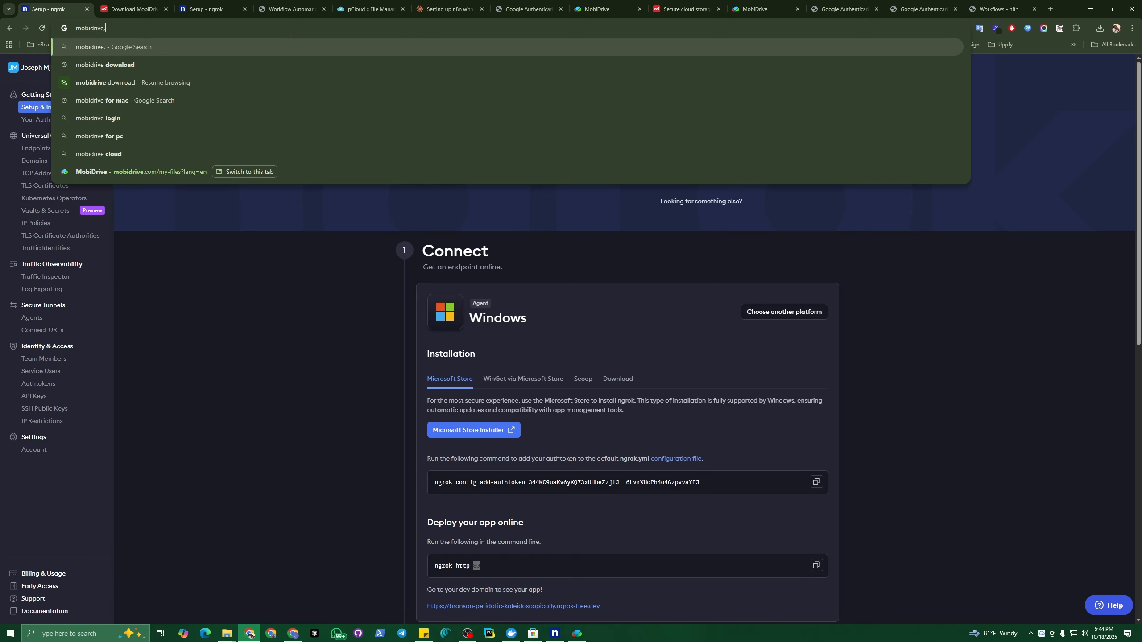
type(".com")
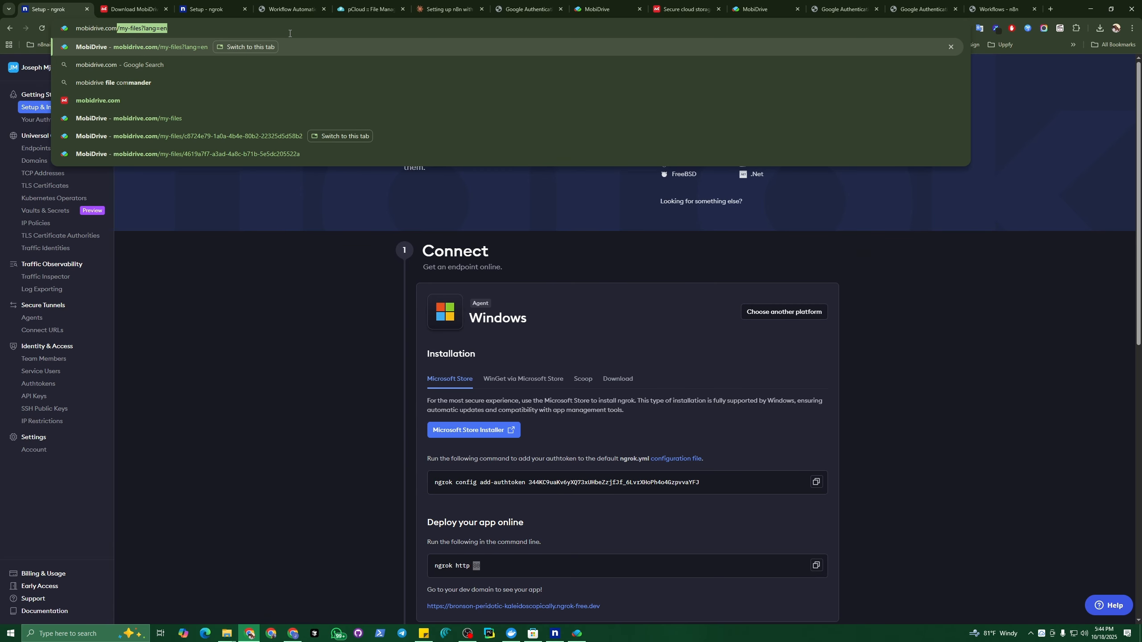
key("BackSpace")
key("Return")
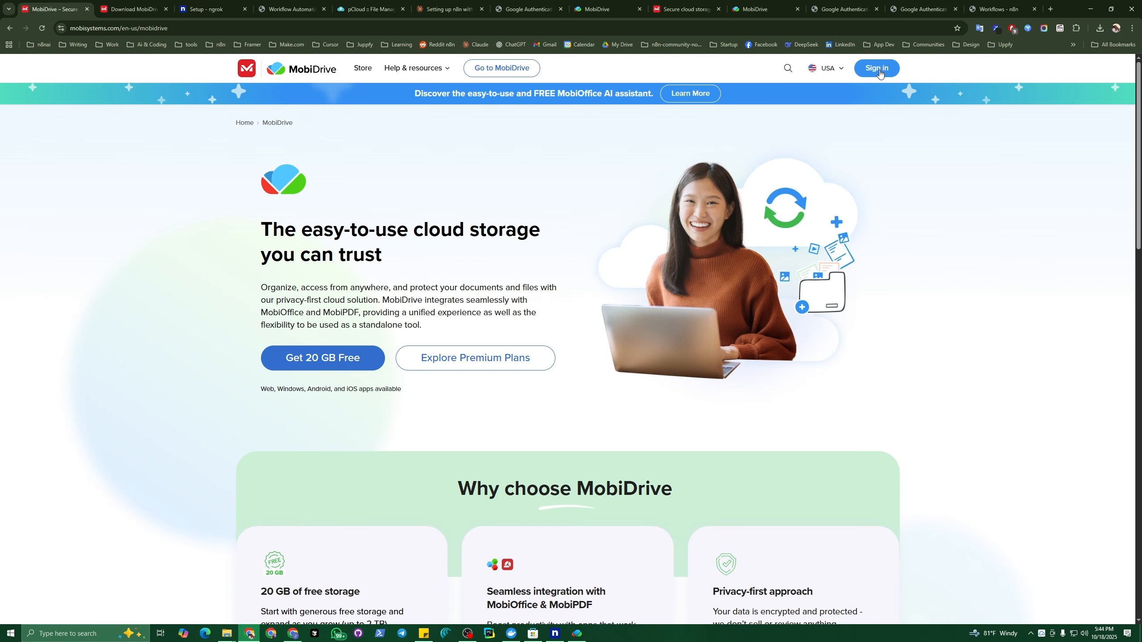
Sign in to MobiDrive, go to the online drive and open the n8nlocal folder to check the synced files.
left_click(881, 73)
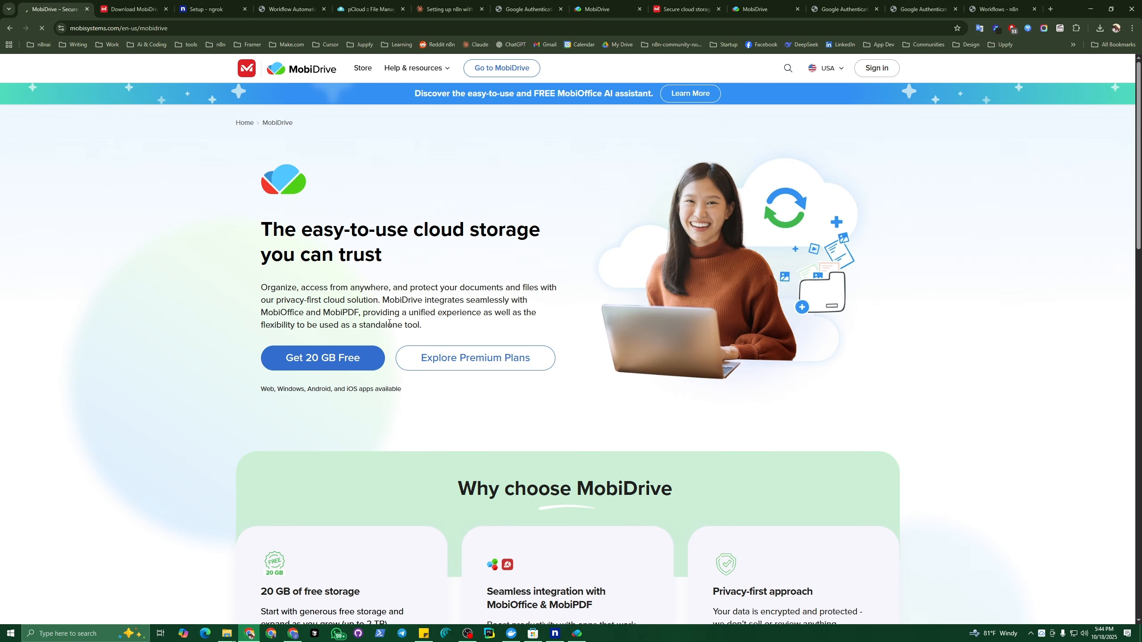
left_click(496, 72)
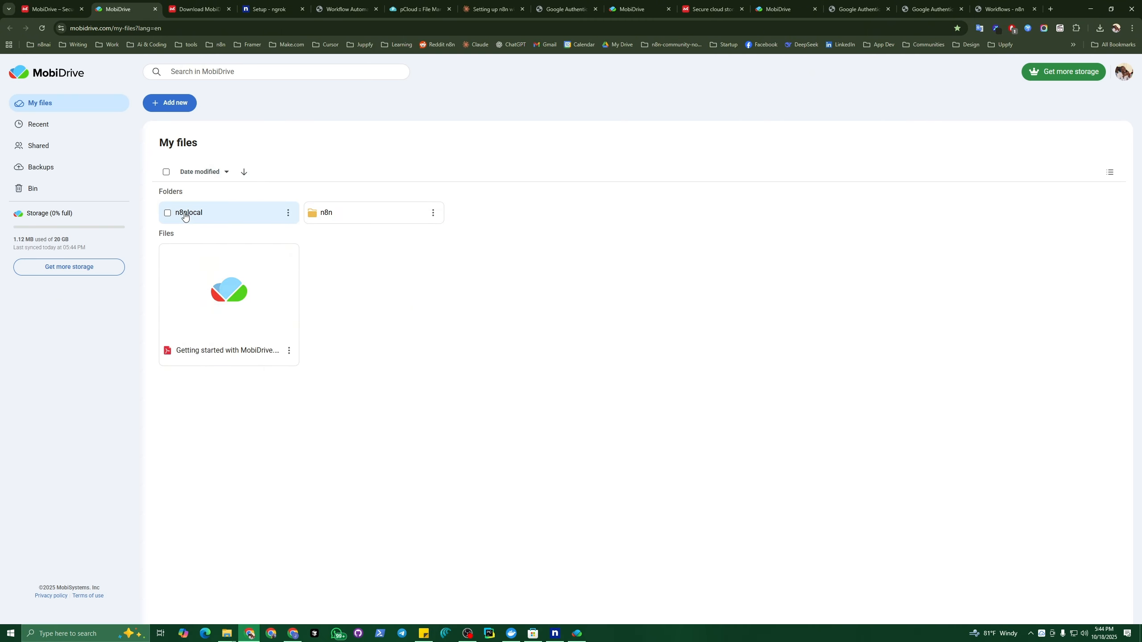
left_click(184, 217)
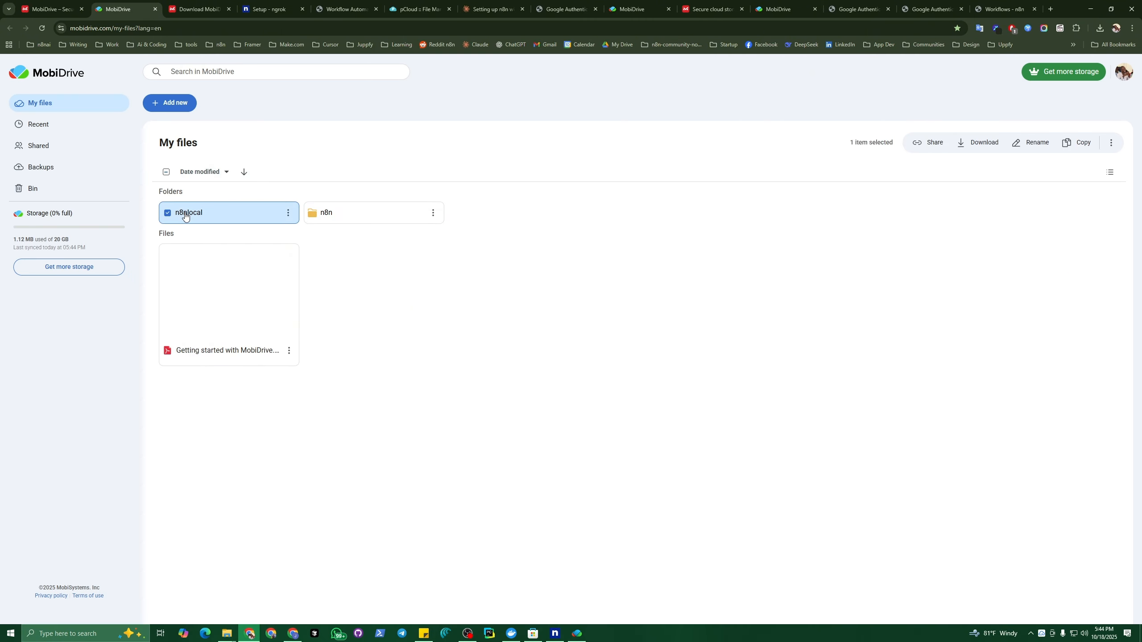
double_click(185, 216)
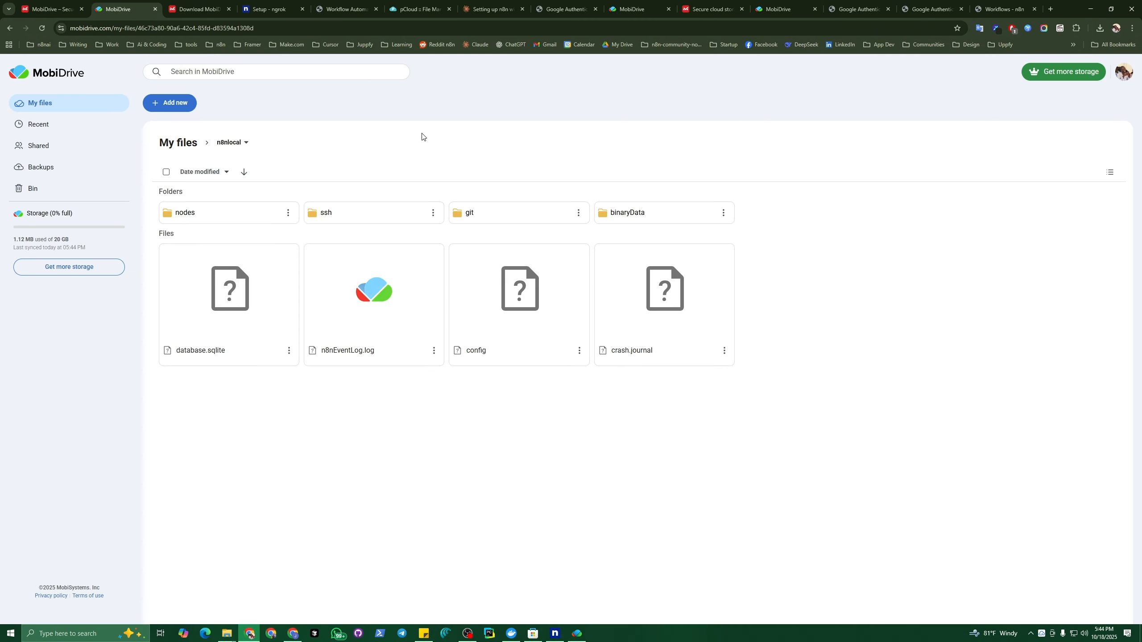